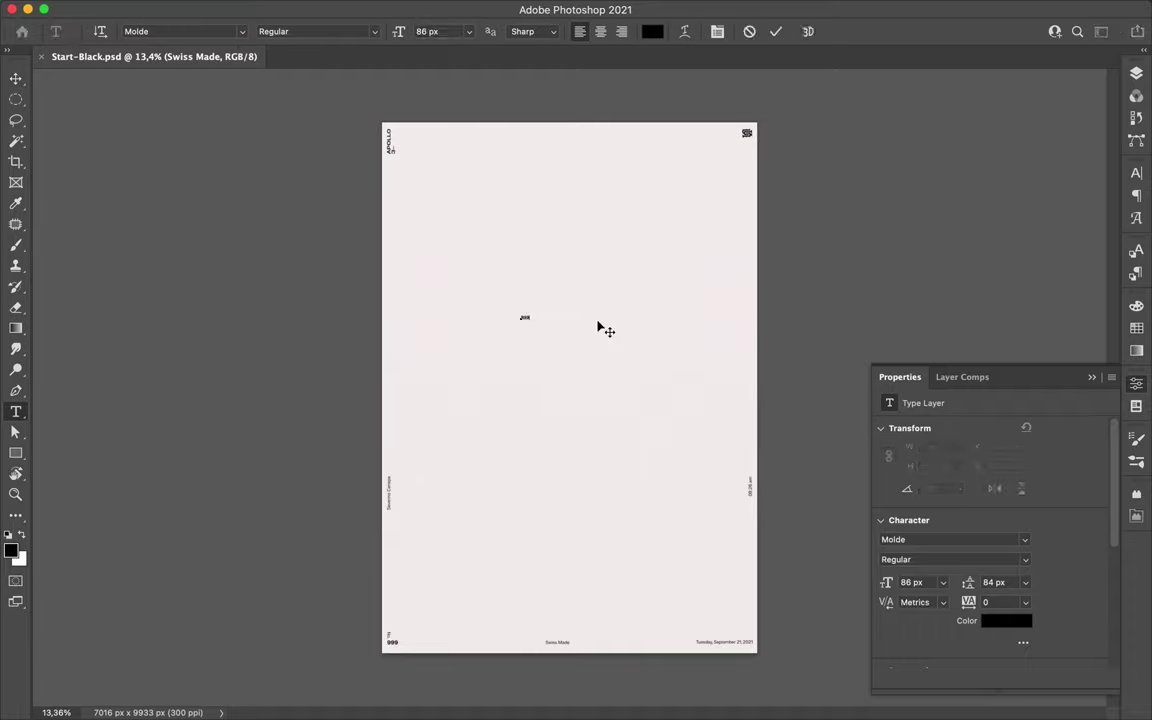
# Step: Set the 999 in Berthold Akzidenz Grotesk Light Condensed
pyautogui.scroll(-10, 897, 620)
pyautogui.scroll(-10, 925, 560)
pyautogui.scroll(-10, 946, 489)
pyautogui.click(845, 458)
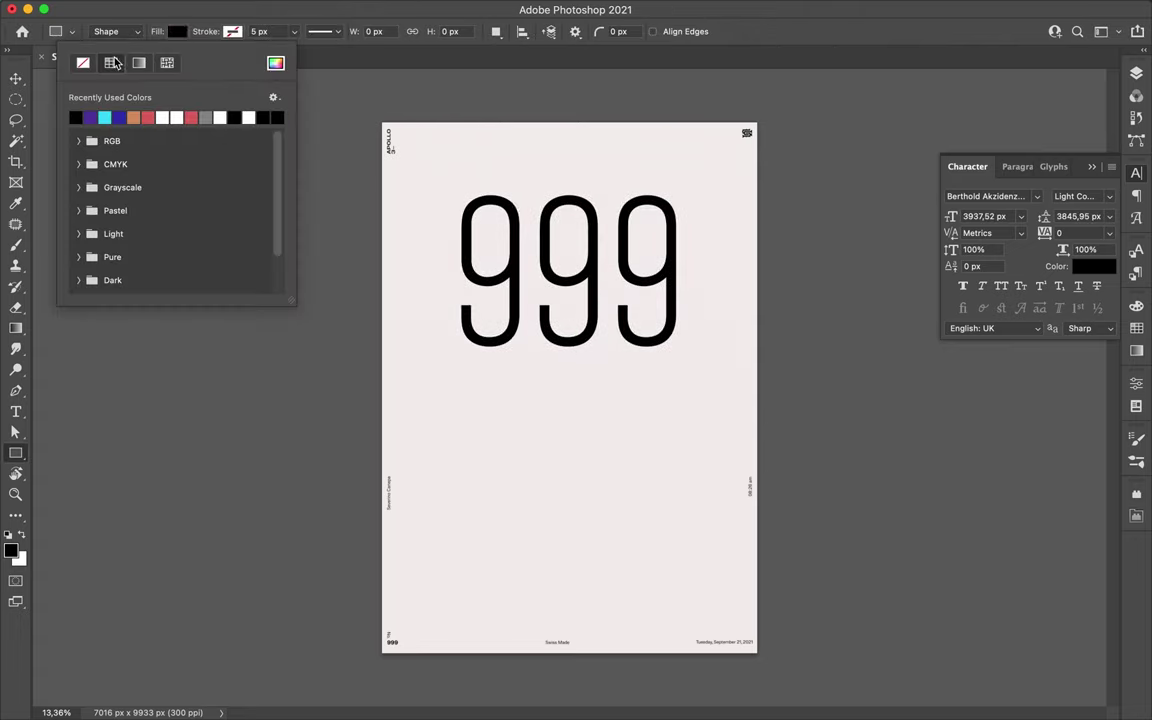
# Step: Draw an e9e9e9 light grey rectangle below the 999, widen it, and add a new empty layer
pyautogui.moveTo(488, 310); pyautogui.dragTo(653, 600)
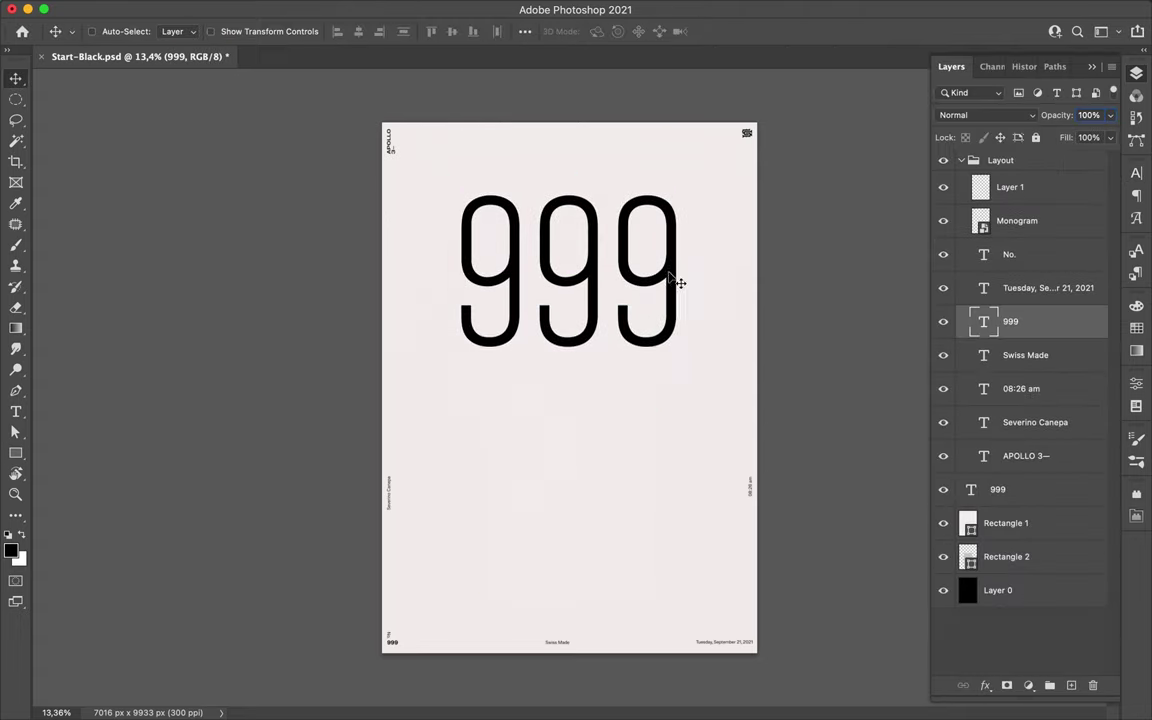
pyautogui.write('e9e9e9')
pyautogui.press('Return')
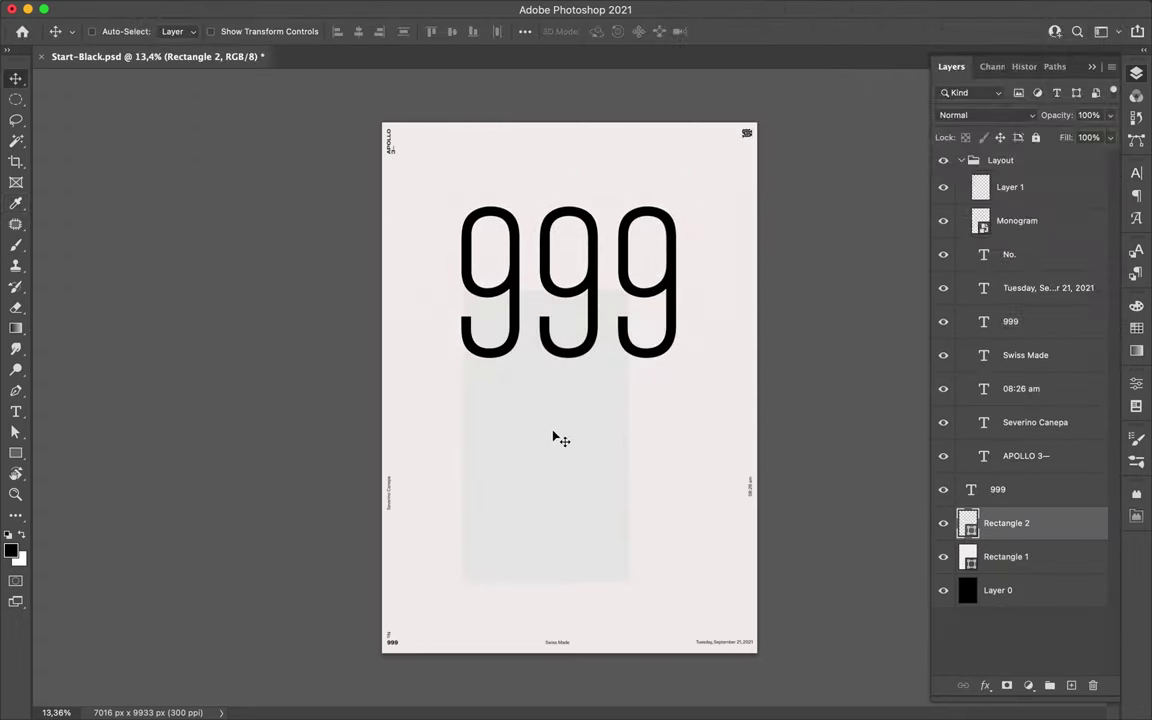
pyautogui.hotkey('ctrl', 't')
pyautogui.moveTo(628, 437); pyautogui.dragTo(676, 437)
pyautogui.press('Return')
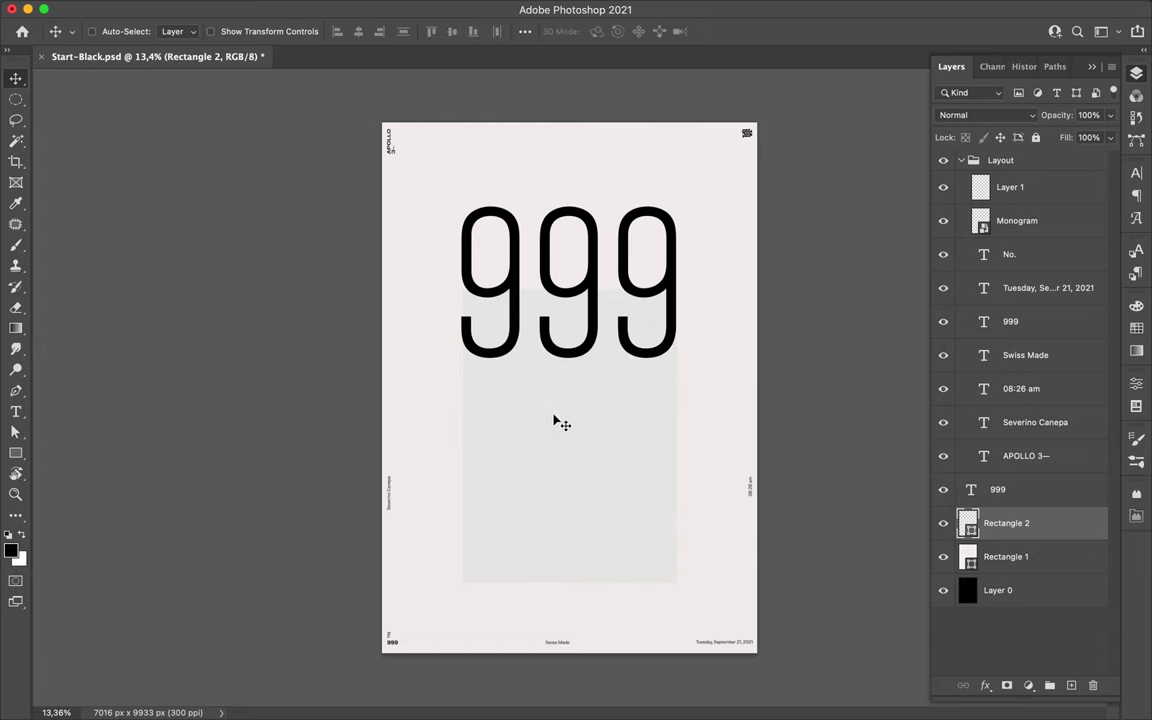
pyautogui.scroll(1, 265, 154)
pyautogui.hotkey('ctrl', 'shift', 'alt', 'n')
# Step: Select the Moist Wedge brush from the Brackens_Dirty_Markers set
pyautogui.press('b')
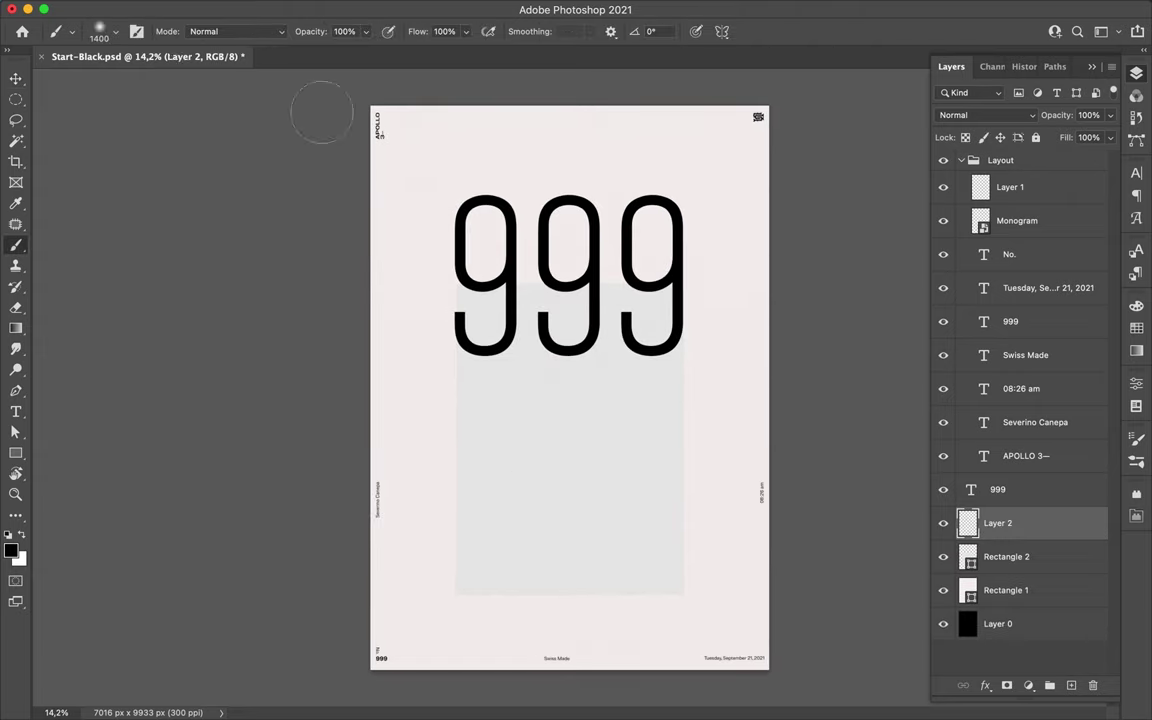
pyautogui.click(105, 31)
pyautogui.scroll(-5, 84, 320)
pyautogui.scroll(-5, 84, 327)
pyautogui.click(30, 439)
pyautogui.click(135, 474)
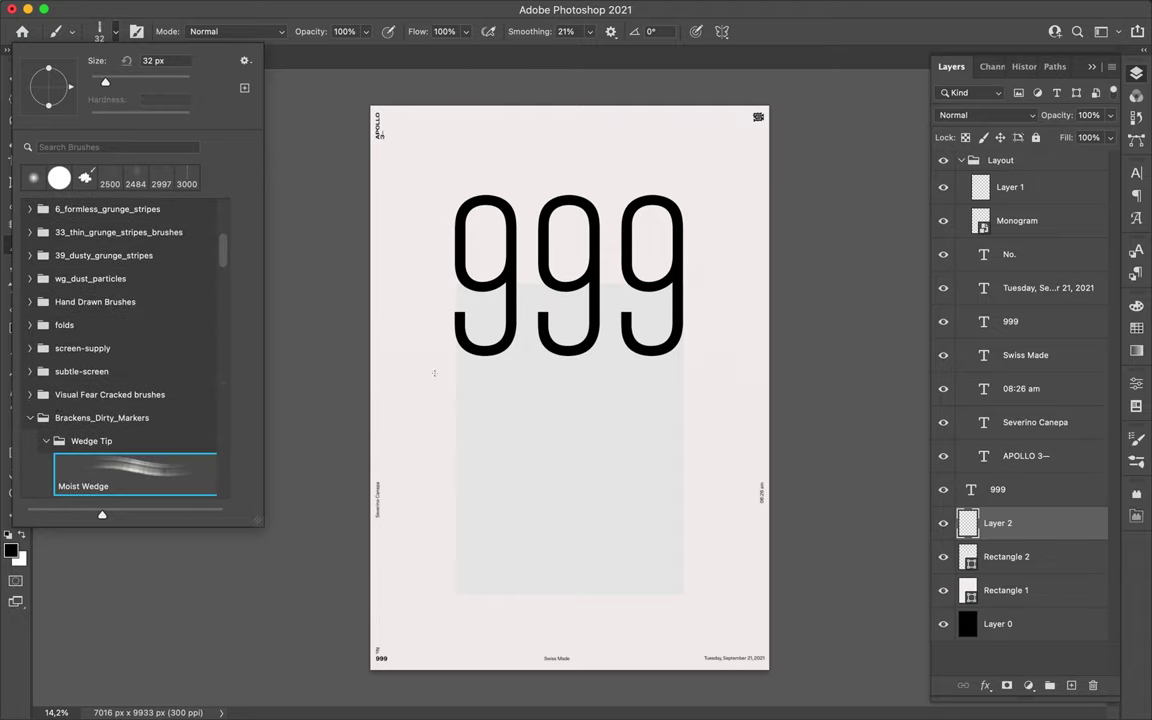
pyautogui.scroll(3, 441, 391)
# Step: Hand-letter a small 9 to the left of the big digits, then fit the poster in view
pyautogui.click(433, 381)
pyautogui.moveTo(432, 377); pyautogui.dragTo(423, 393)
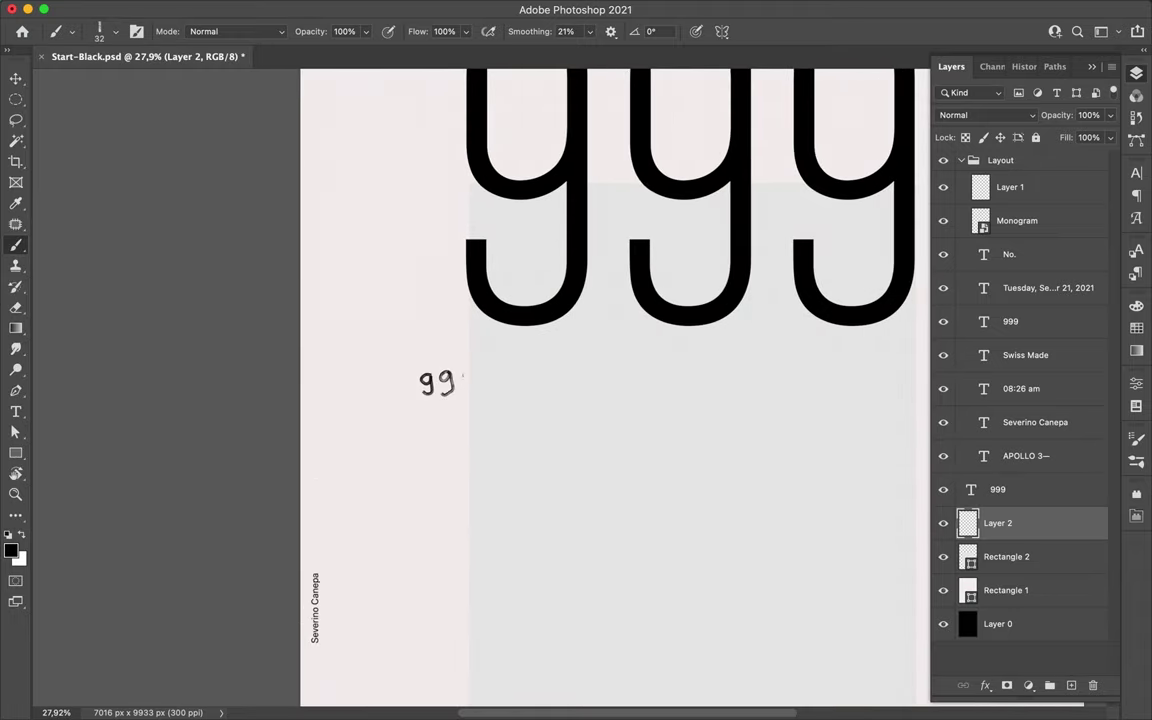
pyautogui.scroll(1, 418, 408)
pyautogui.scroll(2, 356, 417)
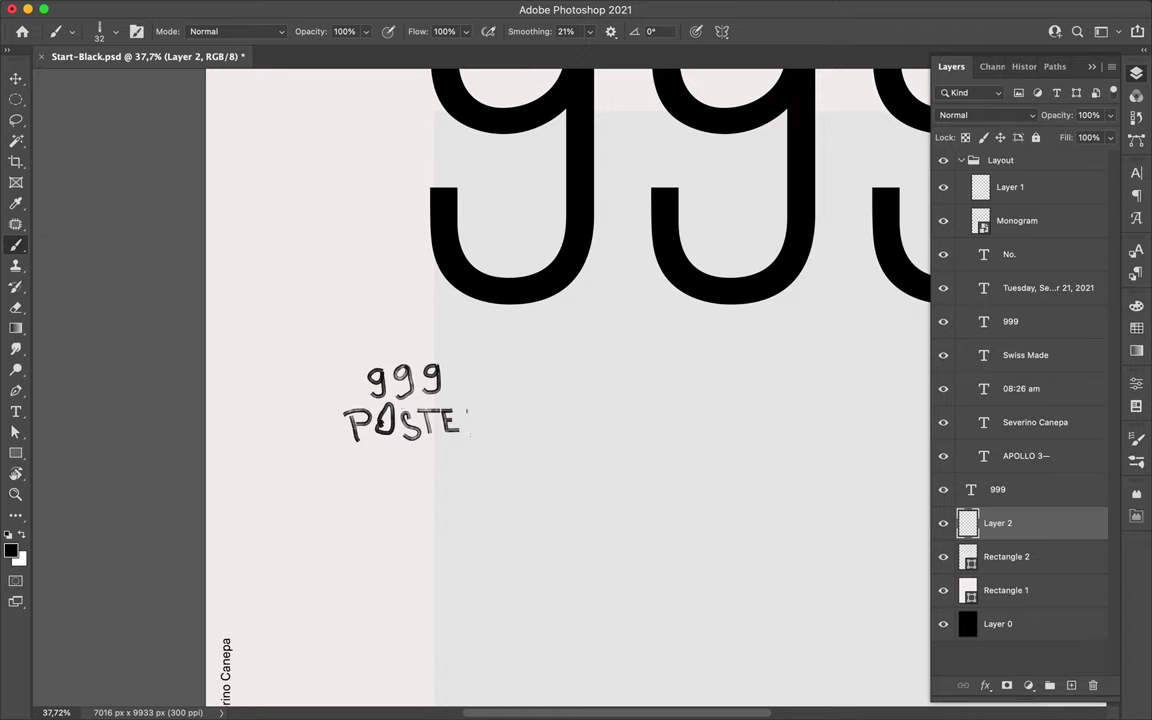
pyautogui.press('v')
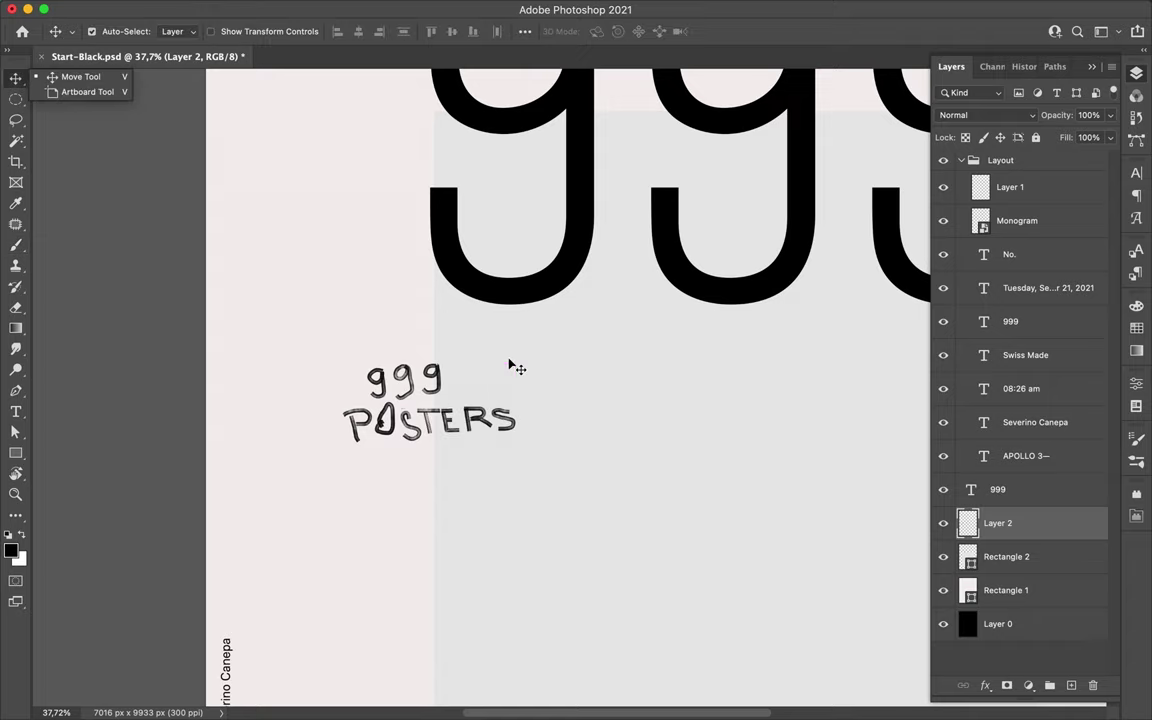
pyautogui.press('super+0')
# Step: Switch back to the brush and pick the One Drag preset
pyautogui.press('b')
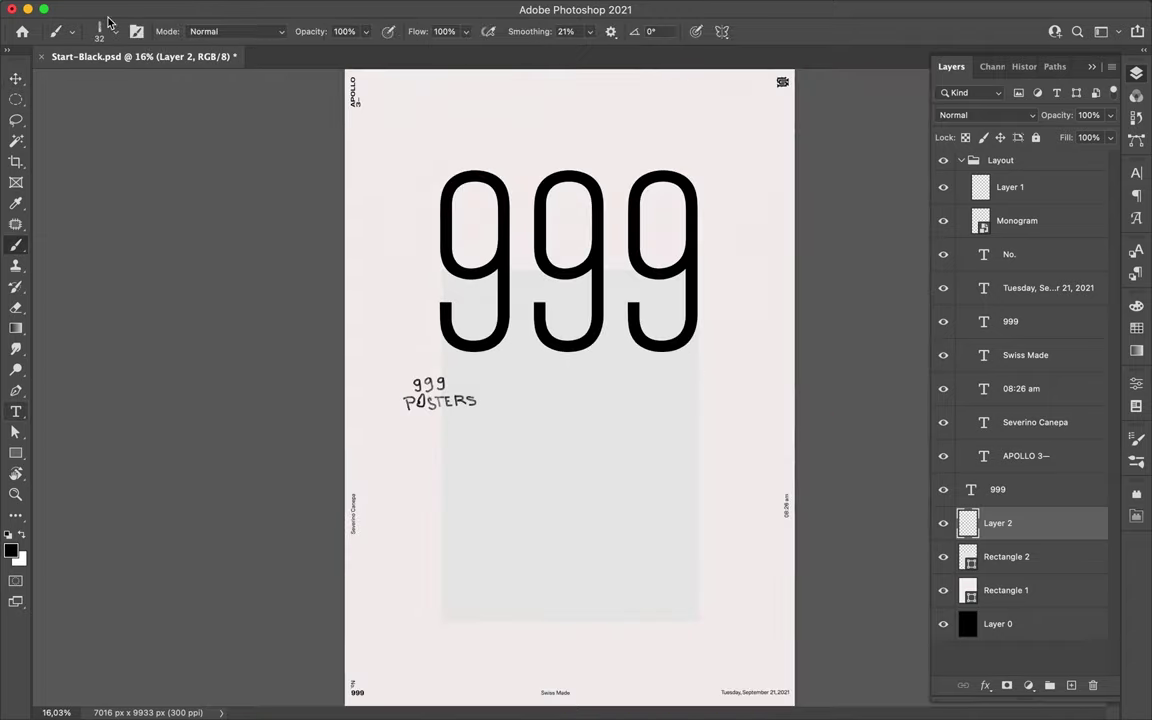
pyautogui.click(107, 31)
pyautogui.scroll(-5, 128, 420)
pyautogui.scroll(-5, 128, 434)
pyautogui.click(128, 434)
# Step: Paint large dark strokes over the three 9s, then move the 999 layer into Layout and duplicate it
pyautogui.press('Return')
pyautogui.moveTo(495, 182)
pyautogui.mouseDown()
pyautogui.moveTo(452, 255)
pyautogui.moveTo(445, 350)
pyautogui.mouseUp()
pyautogui.moveTo(575, 330)
pyautogui.mouseDown()
pyautogui.moveTo(540, 170)
pyautogui.moveTo(495, 255)
pyautogui.mouseUp()
pyautogui.moveTo(640, 340); pyautogui.dragTo(690, 190)
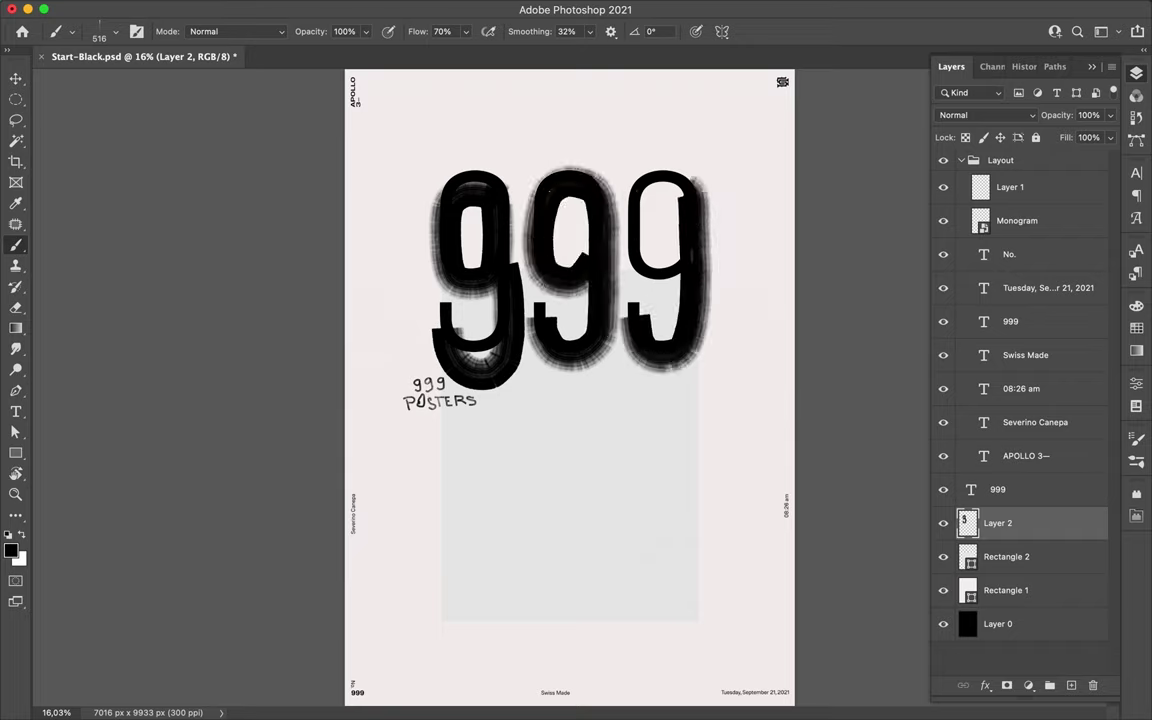
pyautogui.moveTo(990, 490); pyautogui.dragTo(1030, 328)
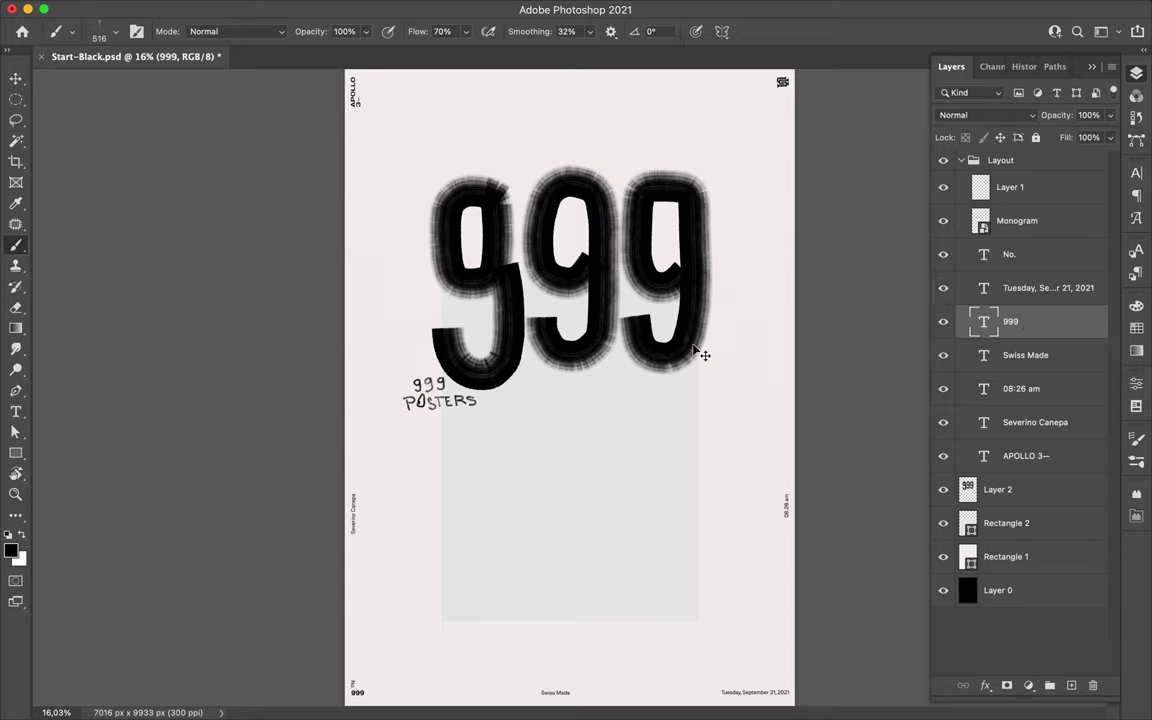
pyautogui.click(1037, 358)
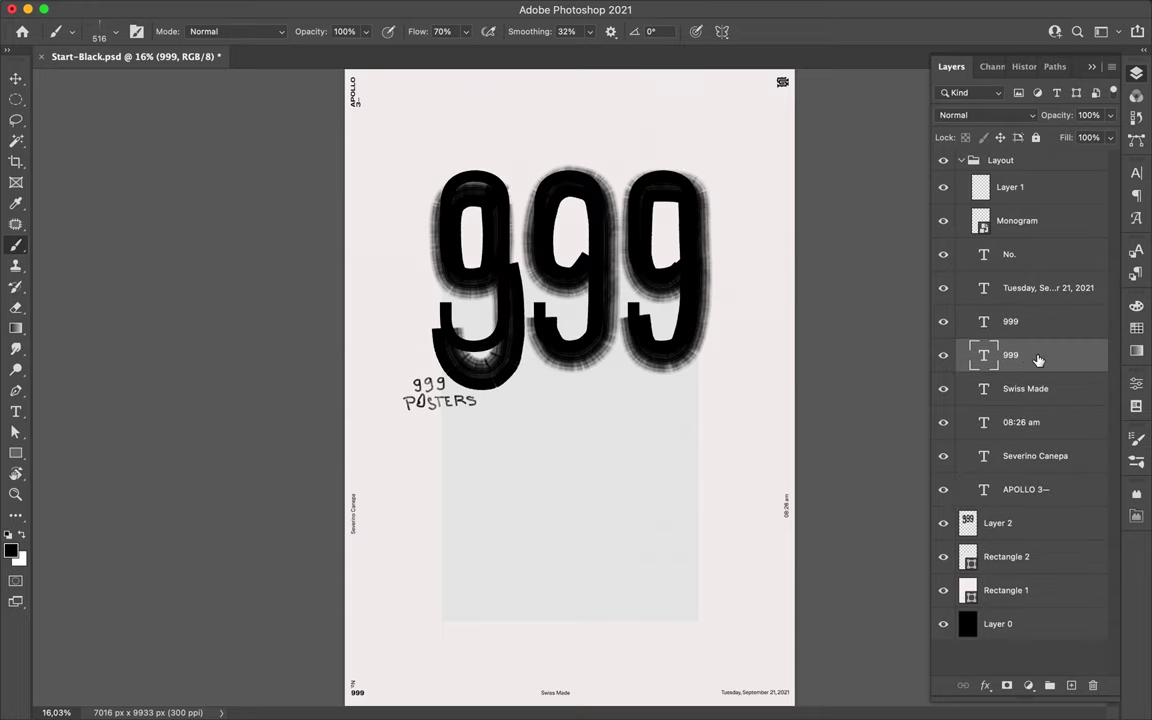
# Step: Lasso-delete the brush strokes over the 999 and delete the 999 POSTERS doodle layer
pyautogui.click(1014, 532)
pyautogui.press('l')
pyautogui.click(740, 150)
pyautogui.click(405, 147)
pyautogui.click(430, 362)
pyautogui.press('Delete')
pyautogui.hotkey('ctrl', 'd')
pyautogui.press('v')
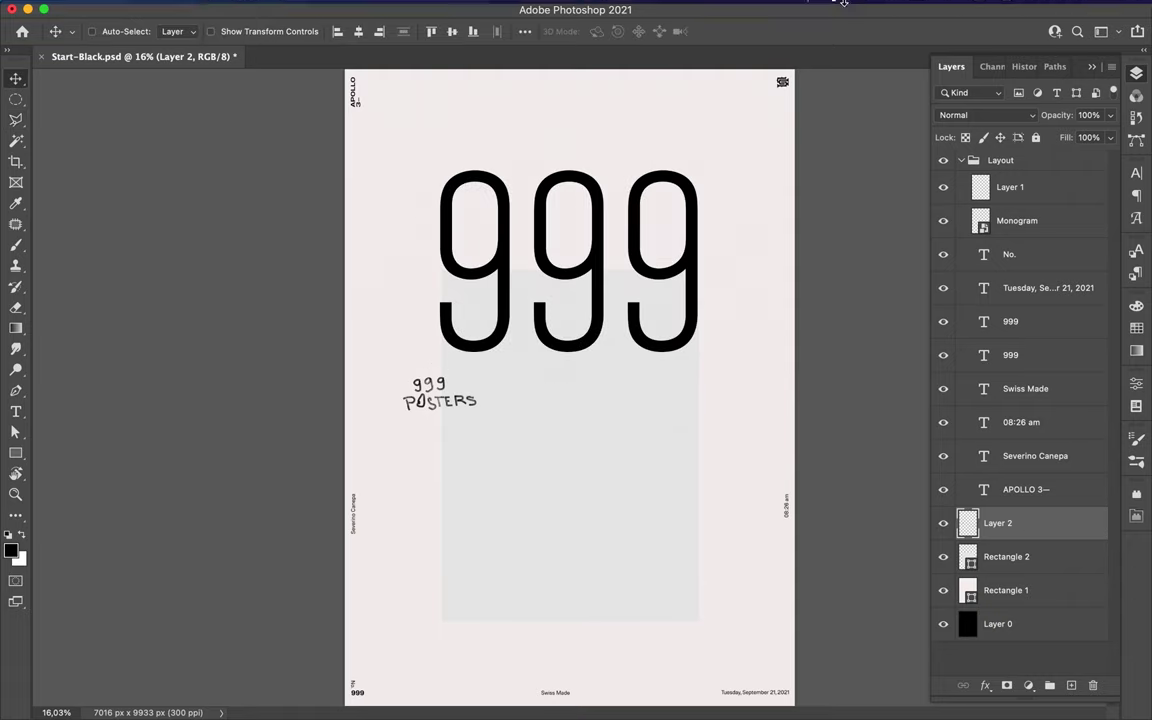
pyautogui.moveTo(1033, 527); pyautogui.dragTo(1093, 685)
# Step: Set the paint colour to orange and add a new empty layer
pyautogui.press('b')
pyautogui.click(10, 550)
pyautogui.hotkey('ctrl', 'v')
pyautogui.press('Return')
pyautogui.hotkey('ctrl', 'shift', 'alt', 'n')
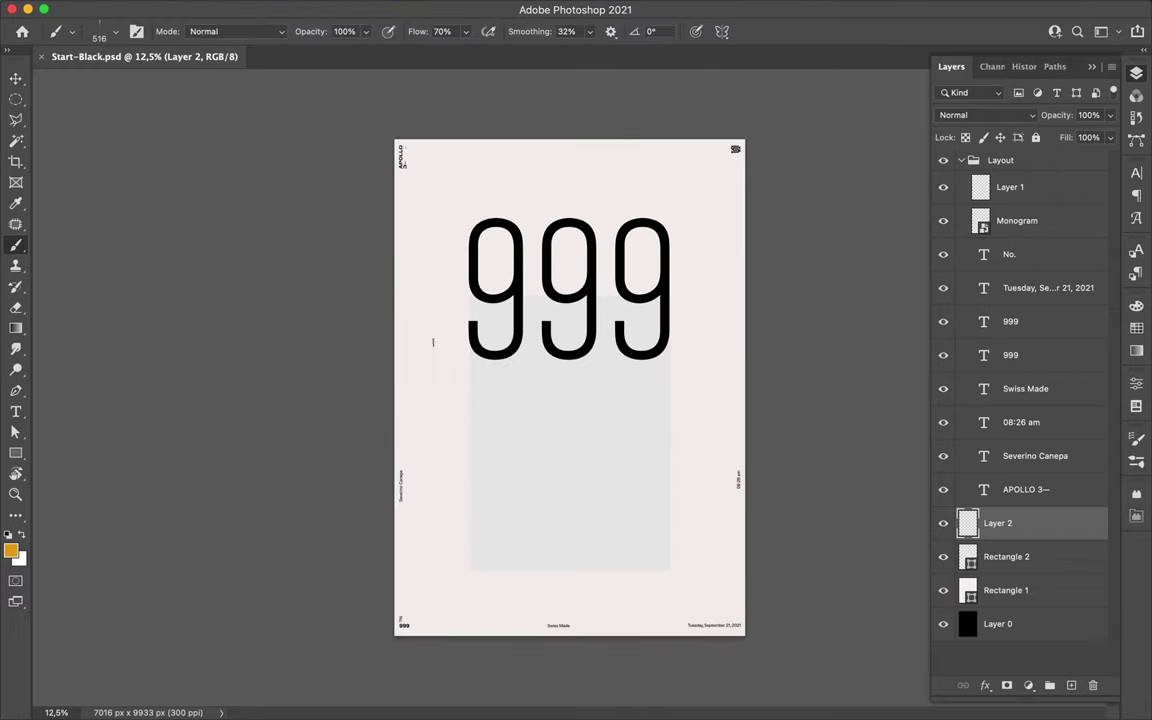
# Step: Paint orange strokes down the left edge and at the top right, then copy the 999 downward
pyautogui.moveTo(402, 145); pyautogui.dragTo(432, 632)
pyautogui.moveTo(608, 198); pyautogui.dragTo(656, 200)
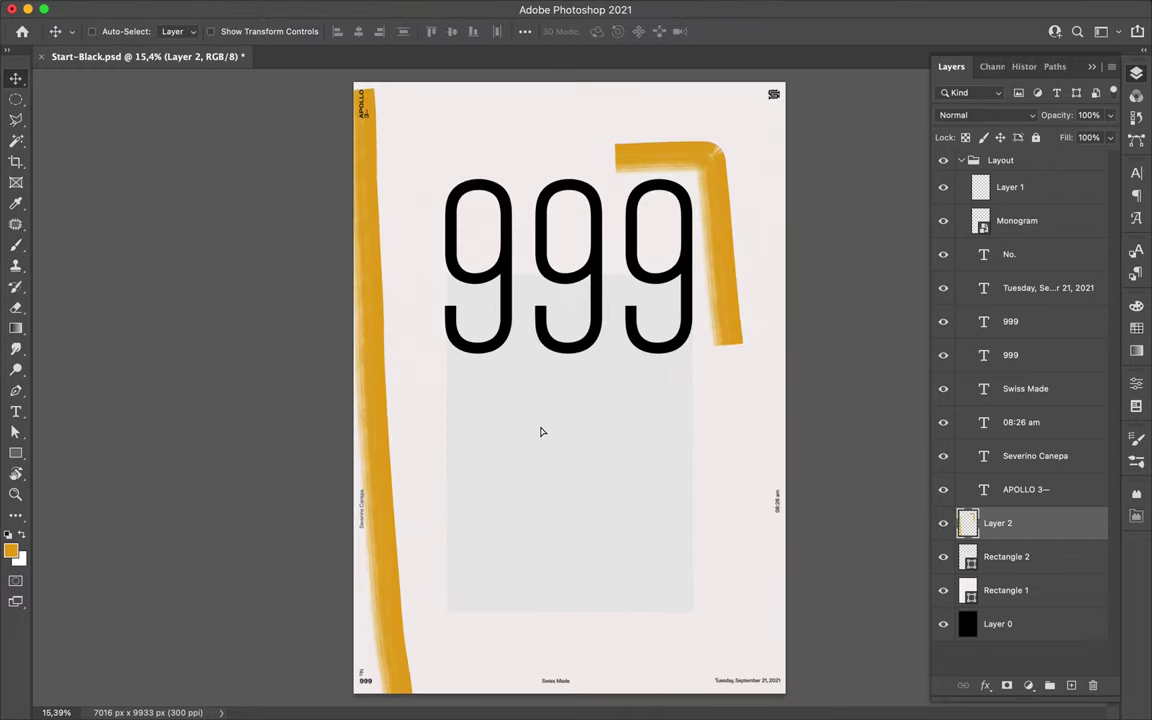
pyautogui.keyDown('ctrl'); pyautogui.click(586, 350); pyautogui.keyUp('ctrl')
pyautogui.moveTo(586, 350); pyautogui.dragTo(535, 450)
# Step: Retype the copied text as 'A' in Akzidenz Extra Bold
pyautogui.doubleClick(522, 442)
pyautogui.write('A')
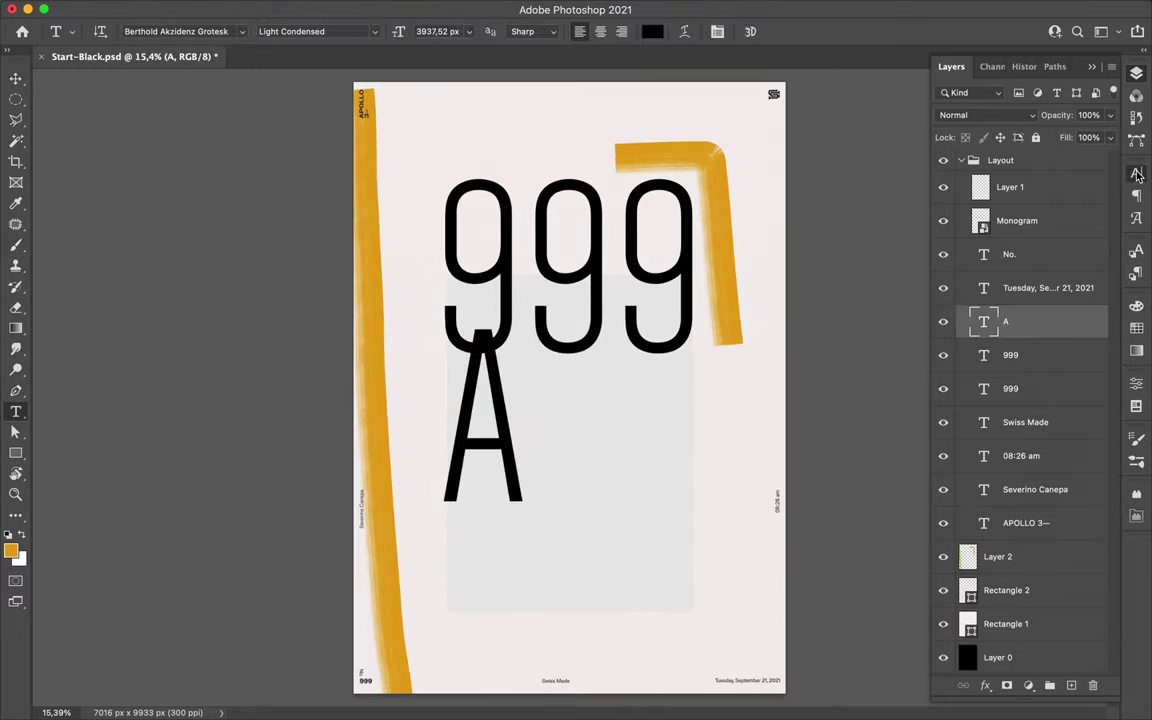
pyautogui.click(1137, 175)
pyautogui.click(1037, 196)
pyautogui.click(857, 245)
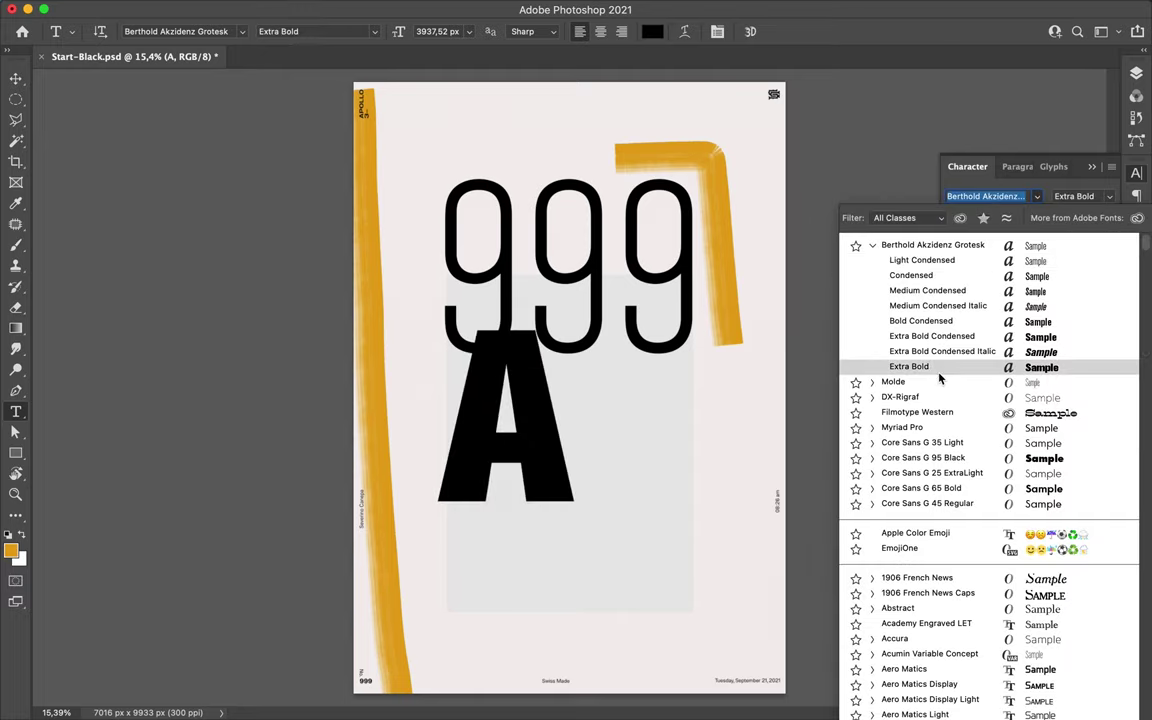
pyautogui.write('akz')
pyautogui.press('Return')
# Step: Move the A down-right, fill it orange, and place its layer below the text layers
pyautogui.press('v')
pyautogui.moveTo(537, 454); pyautogui.dragTo(617, 514)
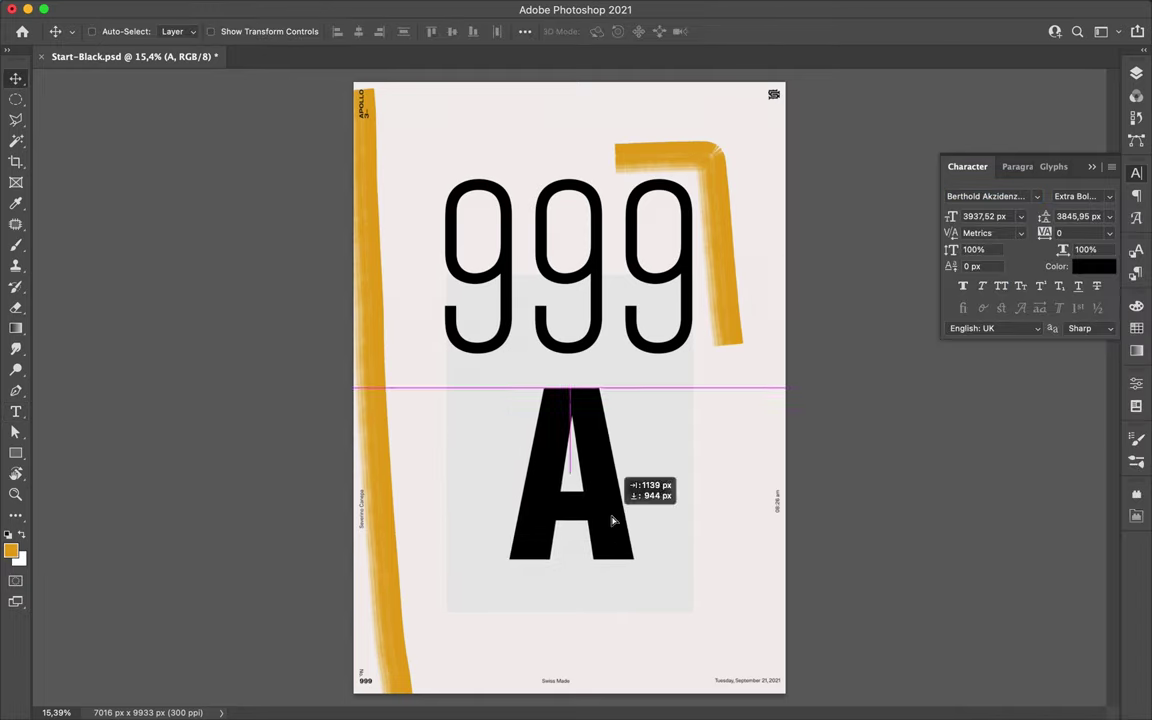
pyautogui.hotkey('alt', 'BackSpace')
pyautogui.click(1136, 73)
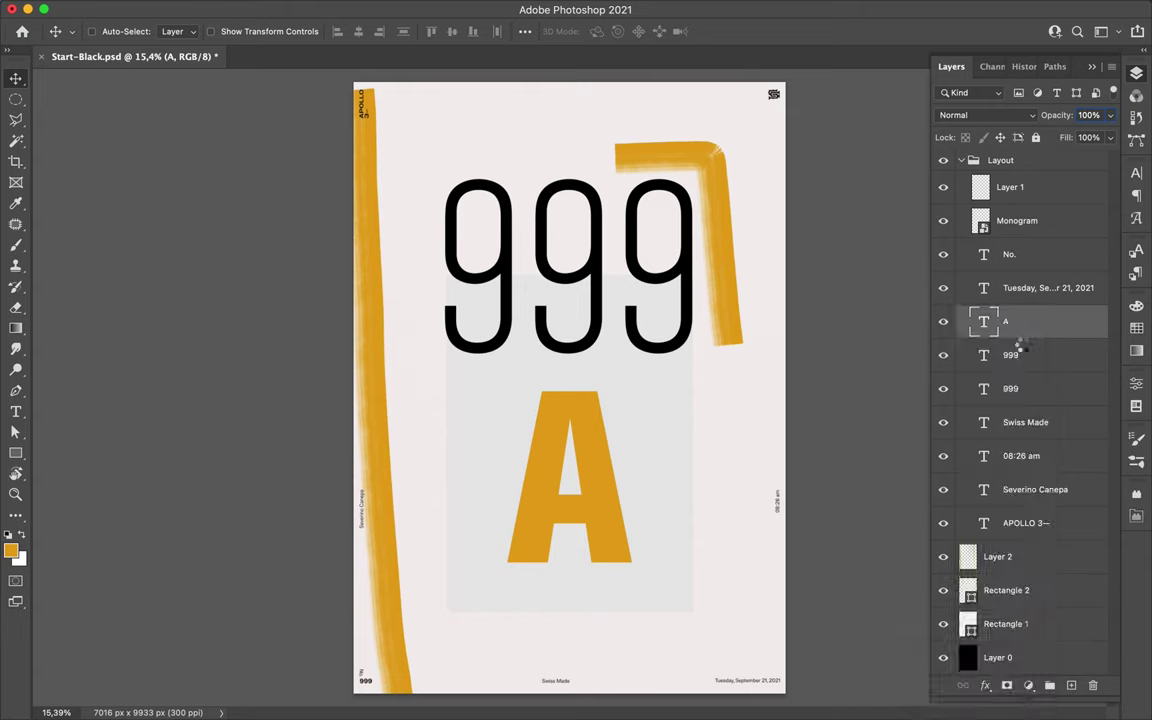
pyautogui.moveTo(1030, 321); pyautogui.dragTo(1010, 540)
pyautogui.hotkey('ctrl', 't')
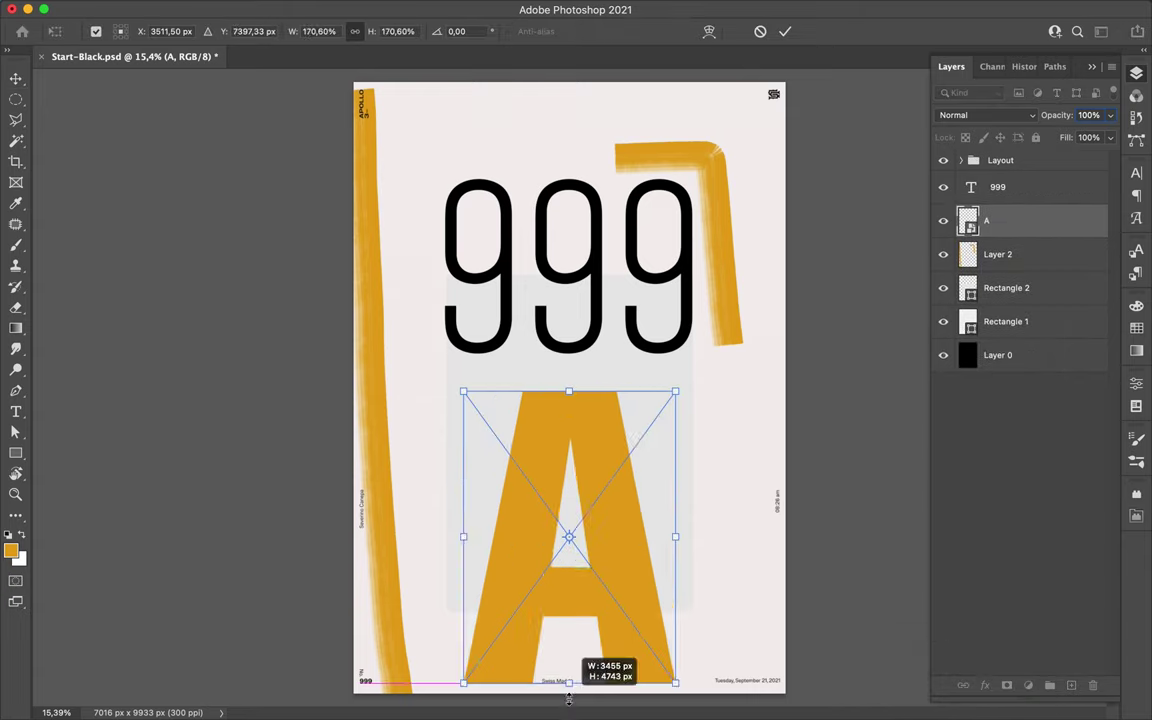
# Step: Scale the A up to fill the poster and stretch the grey rectangle into a full-width top band
pyautogui.moveTo(571, 463); pyautogui.dragTo(576, 188)
pyautogui.press('Return')
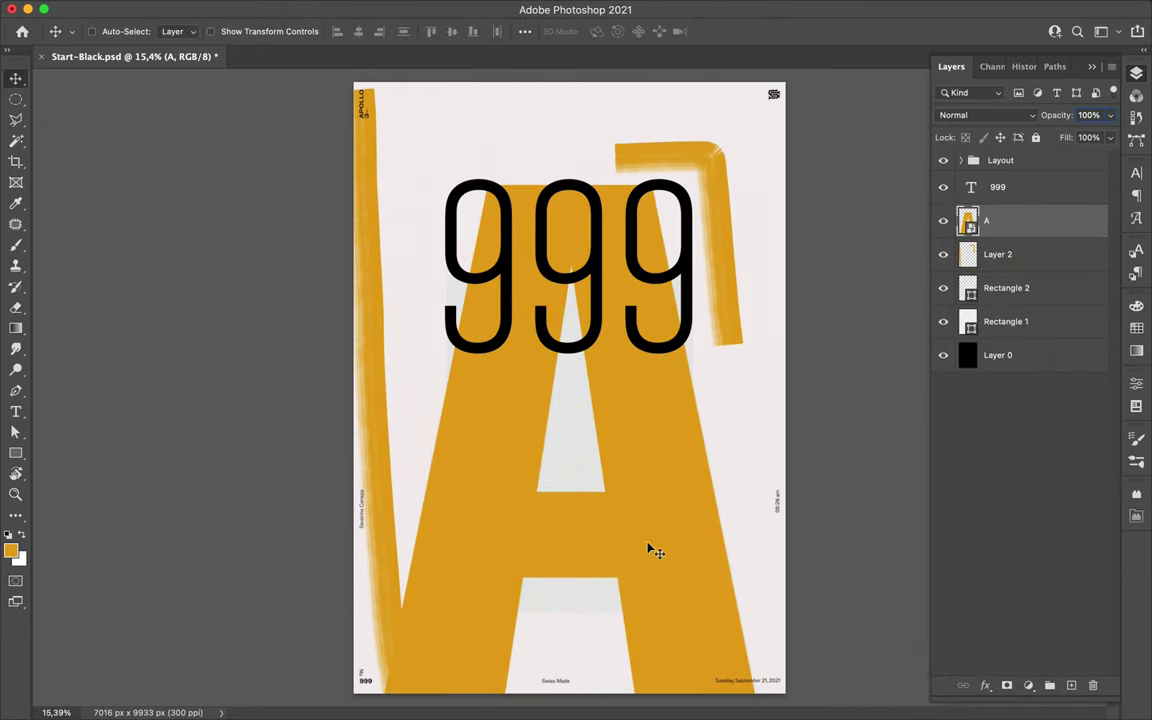
pyautogui.hotkey('alt', '[')
pyautogui.hotkey('alt', '[')
pyautogui.hotkey('ctrl', 't')
pyautogui.moveTo(571, 442); pyautogui.dragTo(669, 141)
pyautogui.hotkey('ctrl', 't')
pyautogui.moveTo(740, 250); pyautogui.dragTo(786, 250)
pyautogui.press('Return')
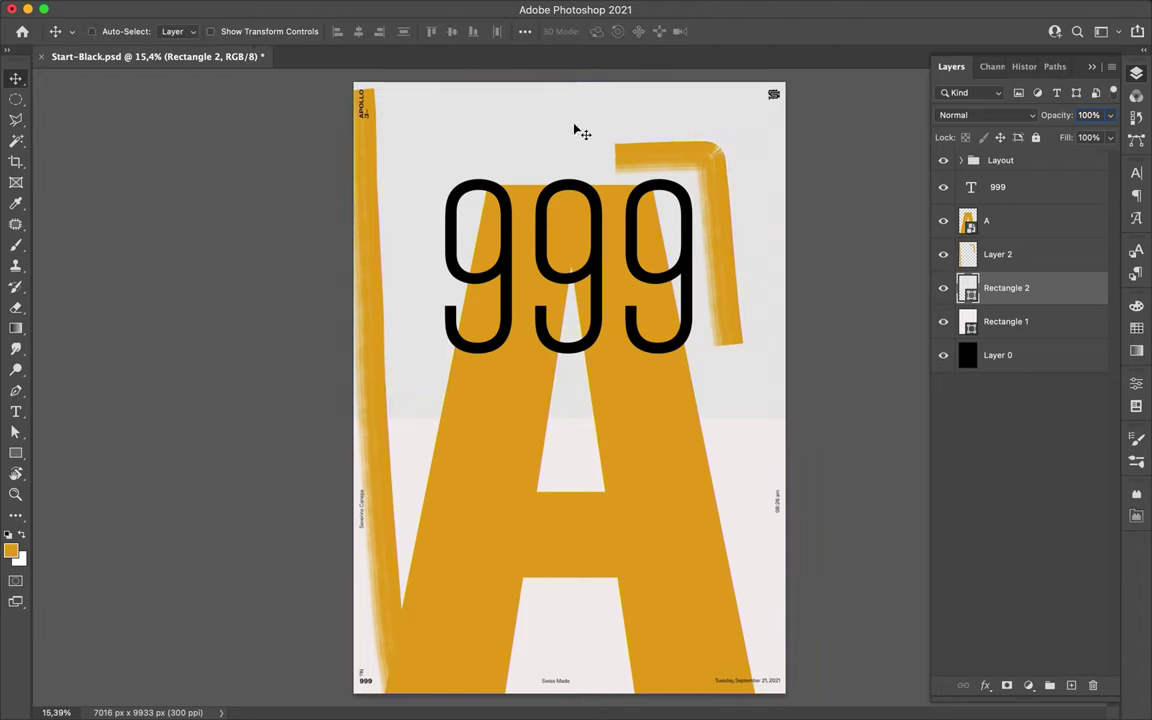
# Step: Draw a grey block at the top left and reorder Rectangle 1 in the layer stack
pyautogui.hotkey('alt', ']')
pyautogui.press('u')
pyautogui.moveTo(353, 83); pyautogui.dragTo(567, 131)
pyautogui.press('v')
pyautogui.moveTo(1010, 354); pyautogui.dragTo(1027, 360)
# Step: Draw a thin black-filled strip across the top of the poster
pyautogui.press('u')
pyautogui.moveTo(363, 75); pyautogui.dragTo(751, 89)
pyautogui.click(177, 31)
pyautogui.click(333, 123)
pyautogui.click(1047, 46)
# Step: Paint a yellow brush stroke beside the A's right leg
pyautogui.hotkey('alt', '[')
pyautogui.press('b')
pyautogui.moveTo(706, 437); pyautogui.dragTo(765, 700)
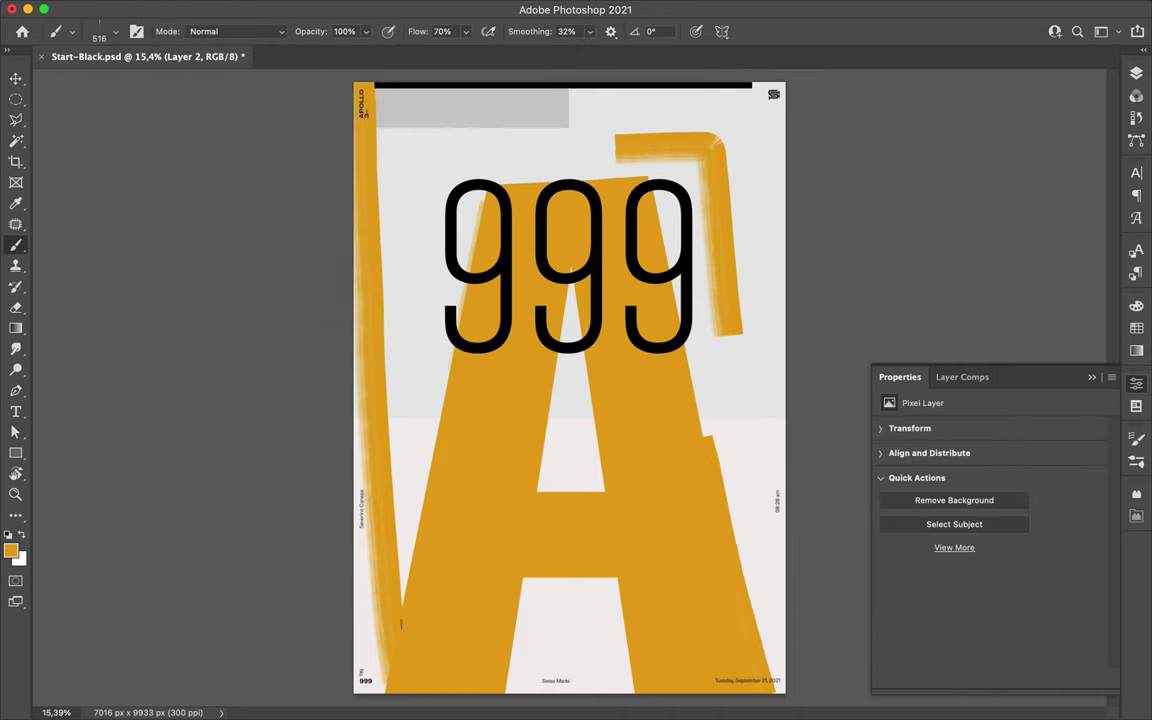
pyautogui.press('v')
pyautogui.hotkey('alt', ']')
pyautogui.click(1136, 73)
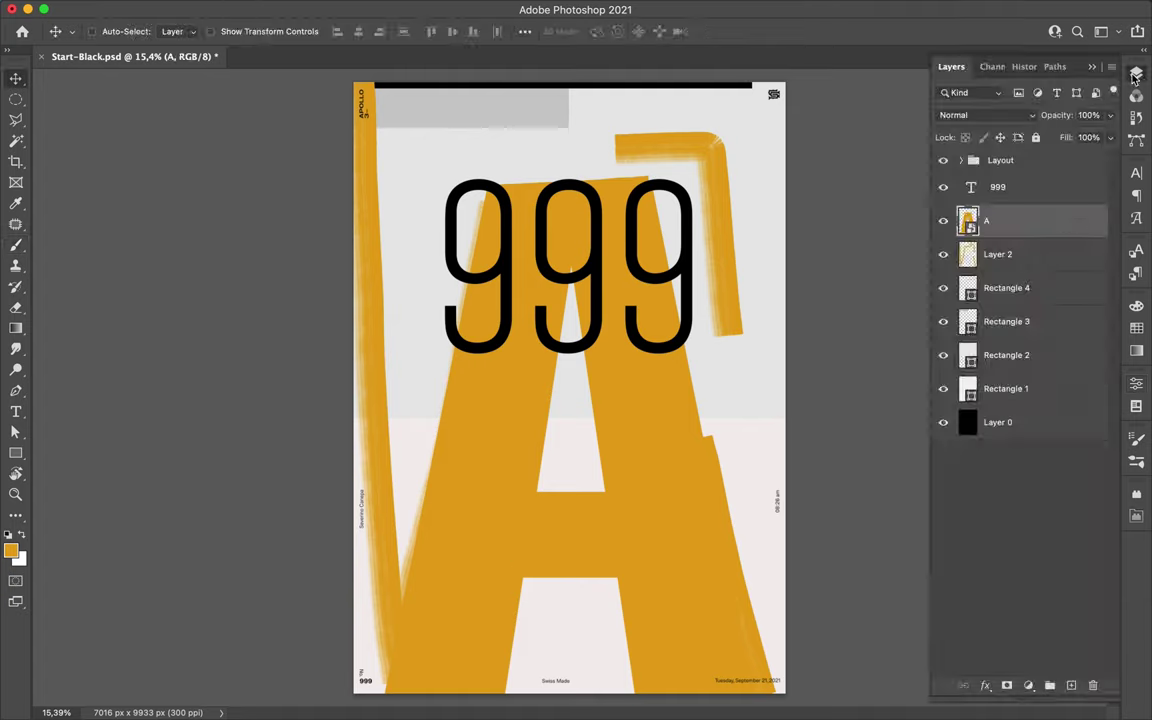
# Step: Draw a yellow-filled rectangle over the 999
pyautogui.press('u')
pyautogui.moveTo(440, 178); pyautogui.dragTo(698, 342)
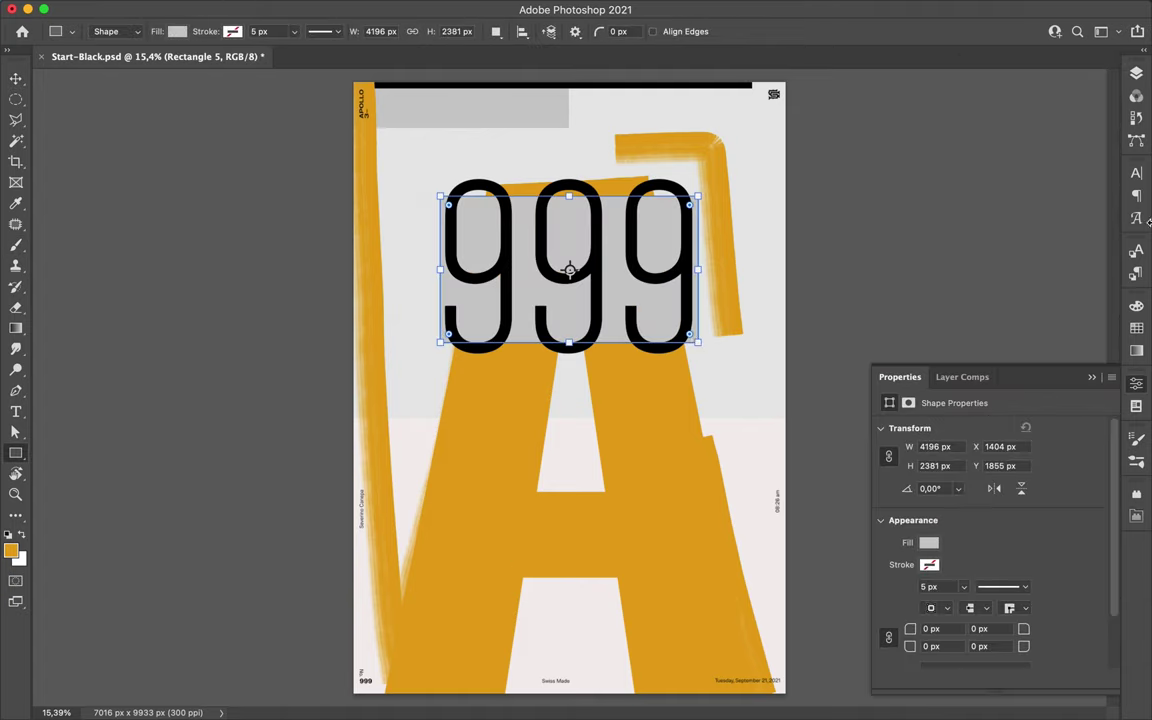
pyautogui.click(1136, 173)
pyautogui.press('v')
pyautogui.hotkey('ctrl', 't')
pyautogui.press('Escape')
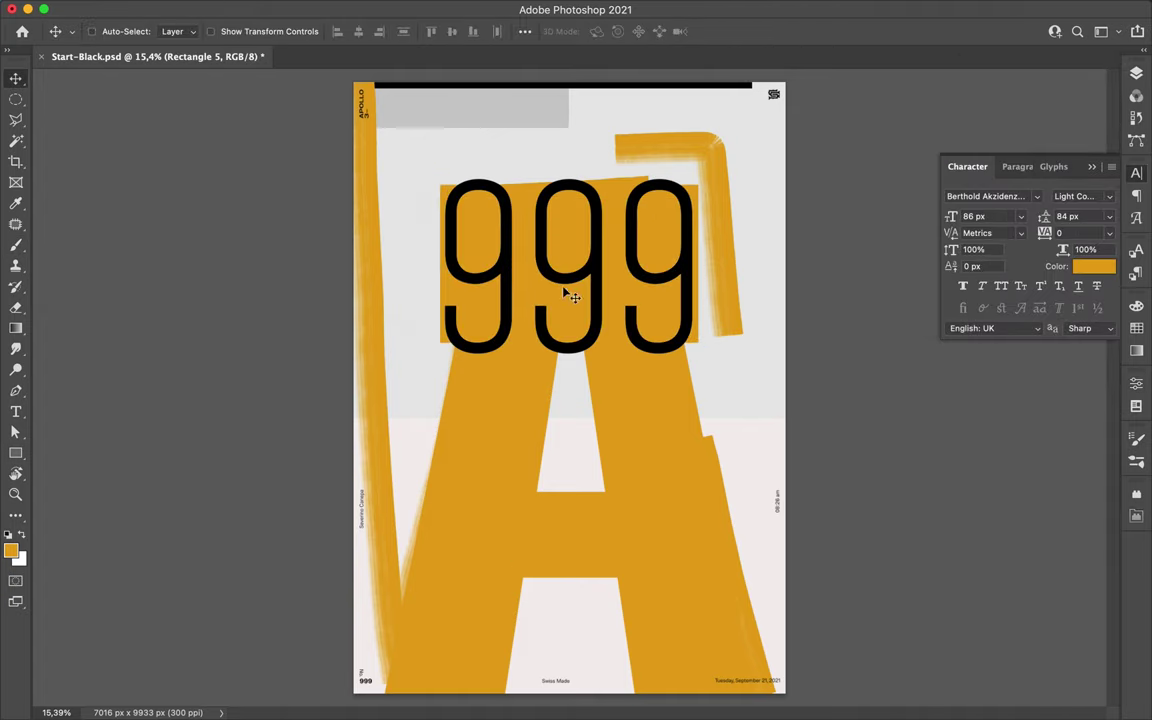
# Step: Trace a curved Pen path along the first 9
pyautogui.press('p')
pyautogui.scroll(3, 490, 197)
pyautogui.click(448, 181)
pyautogui.moveTo(405, 214); pyautogui.dragTo(390, 240)
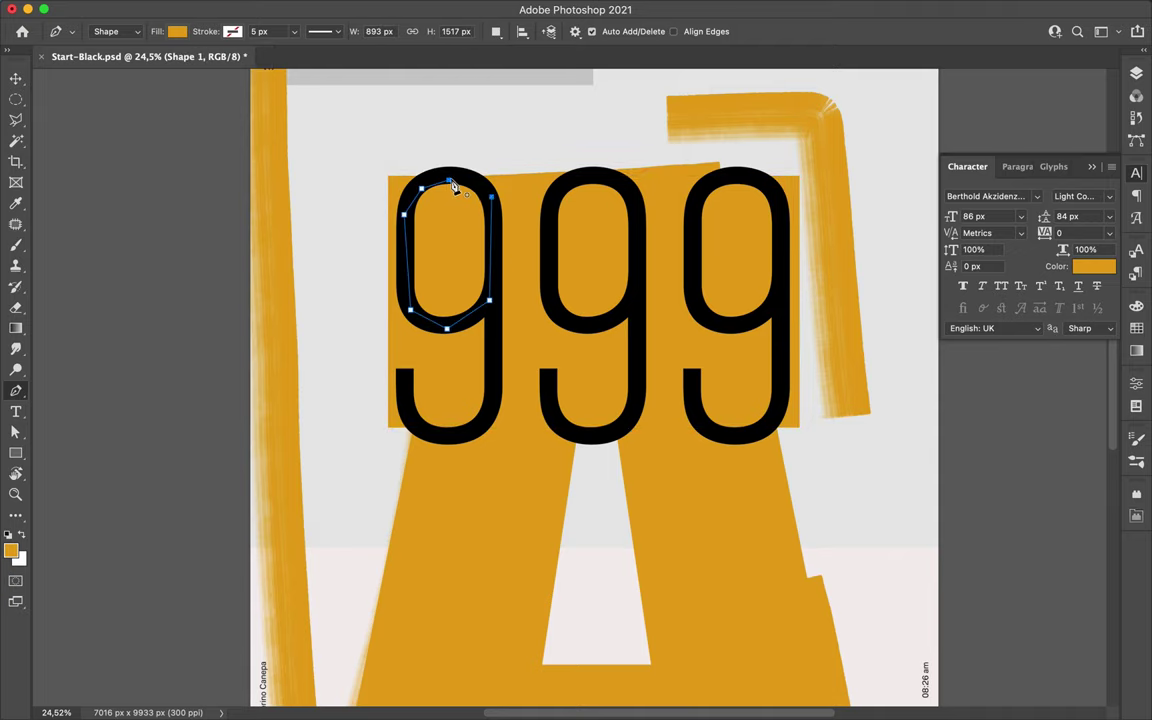
pyautogui.rightClick(300, 240)
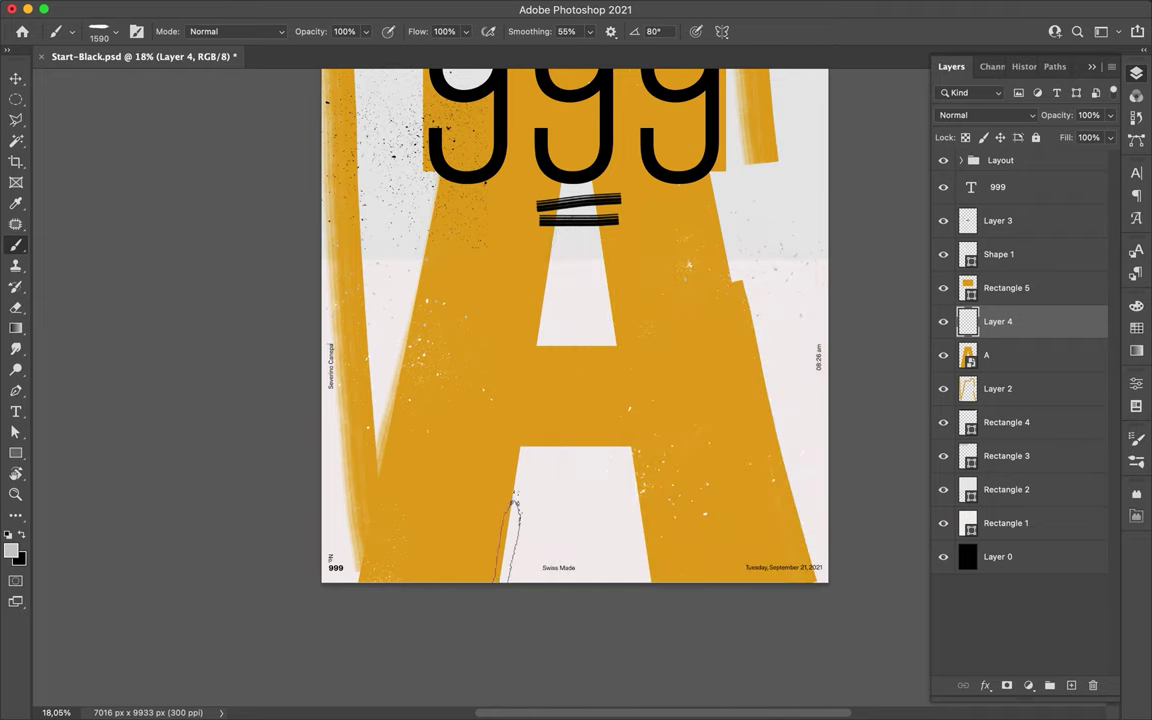
# Step: Select the A layer, fit the poster in view, and draw a small black rectangle
pyautogui.press('v')
pyautogui.click(1000, 355)
pyautogui.rightClick(1000, 355)
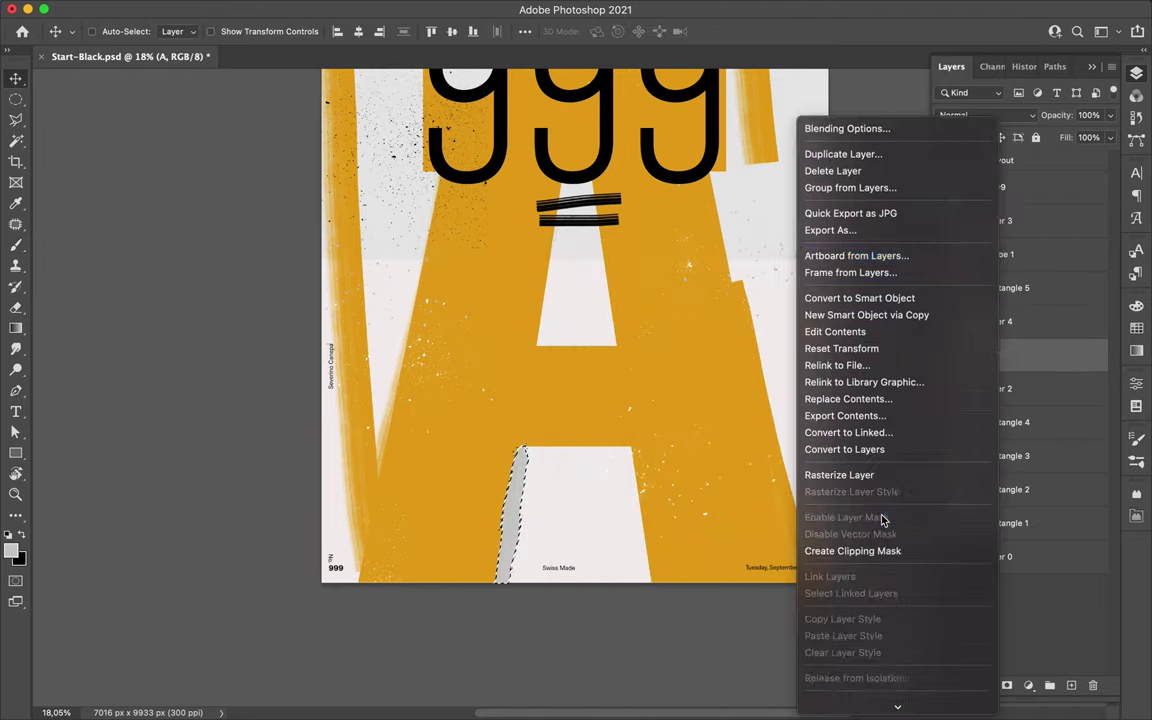
pyautogui.press('Escape')
pyautogui.press('super+0')
pyautogui.press('m')
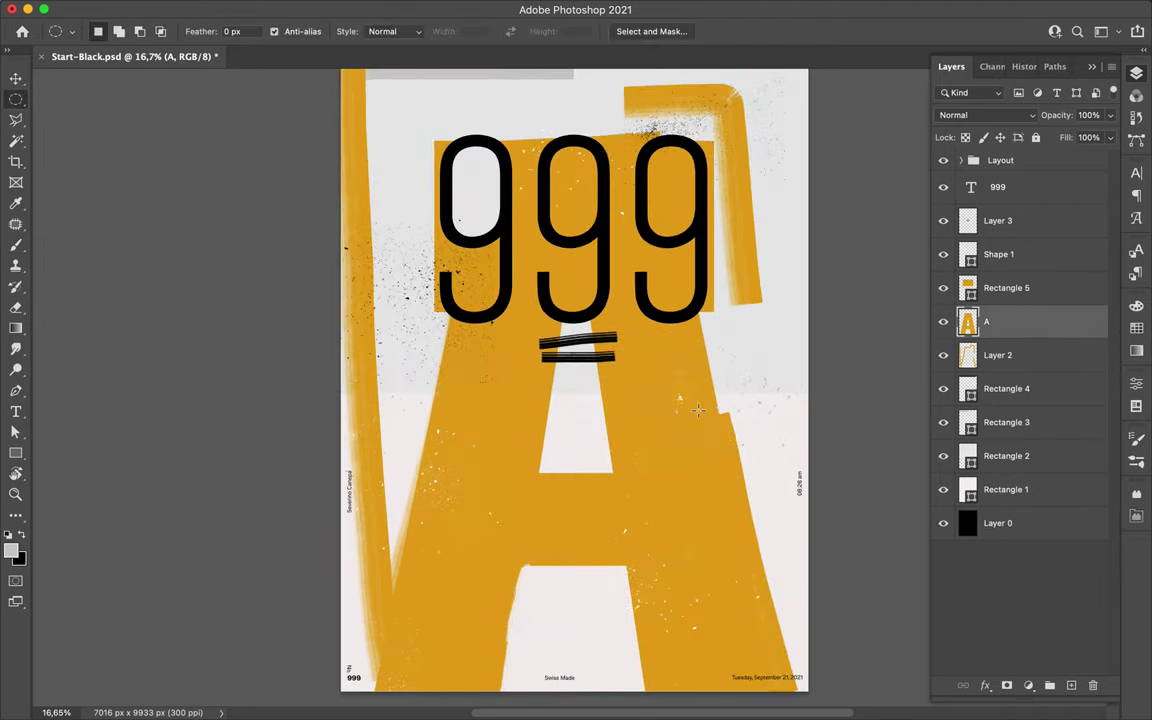
pyautogui.press('u')
pyautogui.moveTo(613, 393); pyautogui.dragTo(755, 429)
pyautogui.press('t')
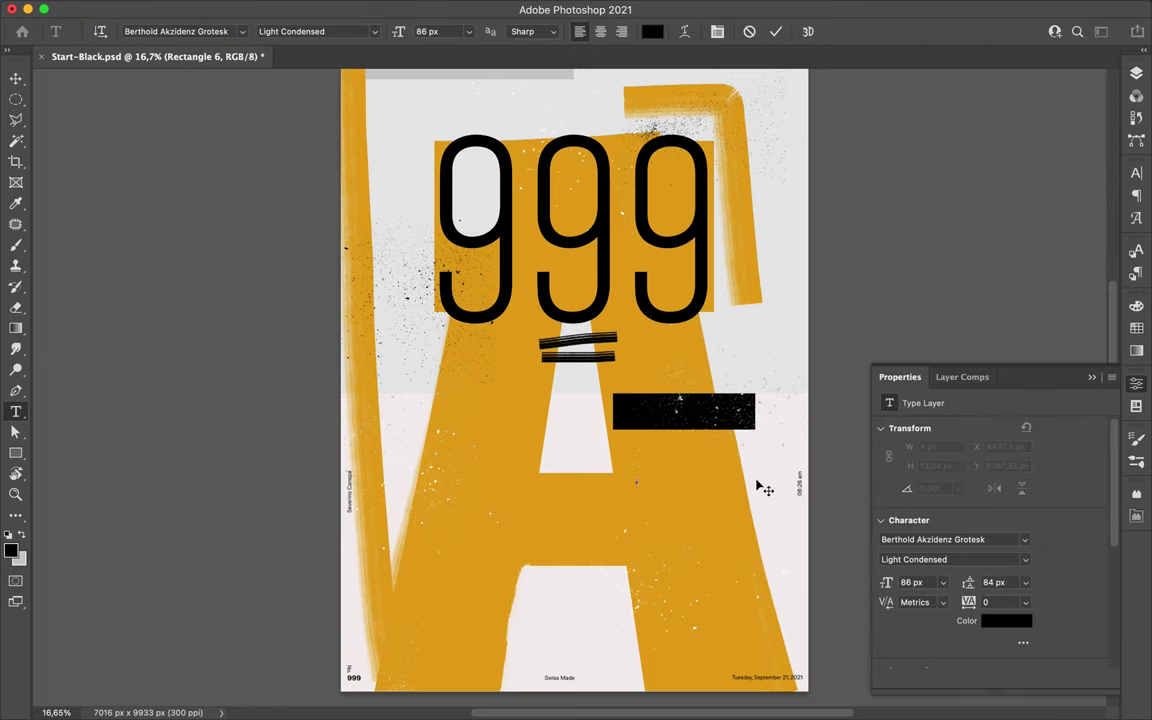
# Step: Make the label text white and scale it to fit inside the black bar
pyautogui.click(651, 31)
pyautogui.click(1049, 46)
pyautogui.hotkey('ctrl', 't')
pyautogui.moveTo(680, 486); pyautogui.dragTo(756, 416)
pyautogui.press('Return')
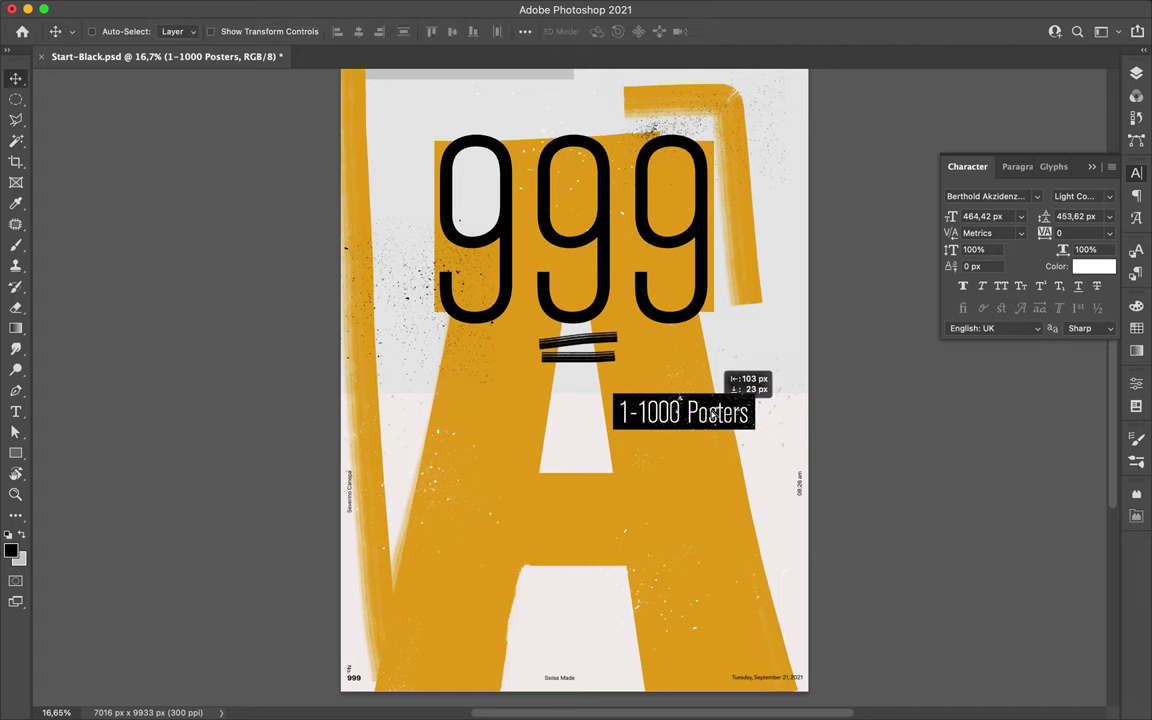
# Step: Resize the black bar to fit the label text
pyautogui.click(625, 432)
pyautogui.hotkey('ctrl', 't')
pyautogui.scroll(3, 780, 420)
pyautogui.moveTo(910, 415); pyautogui.dragTo(895, 415)
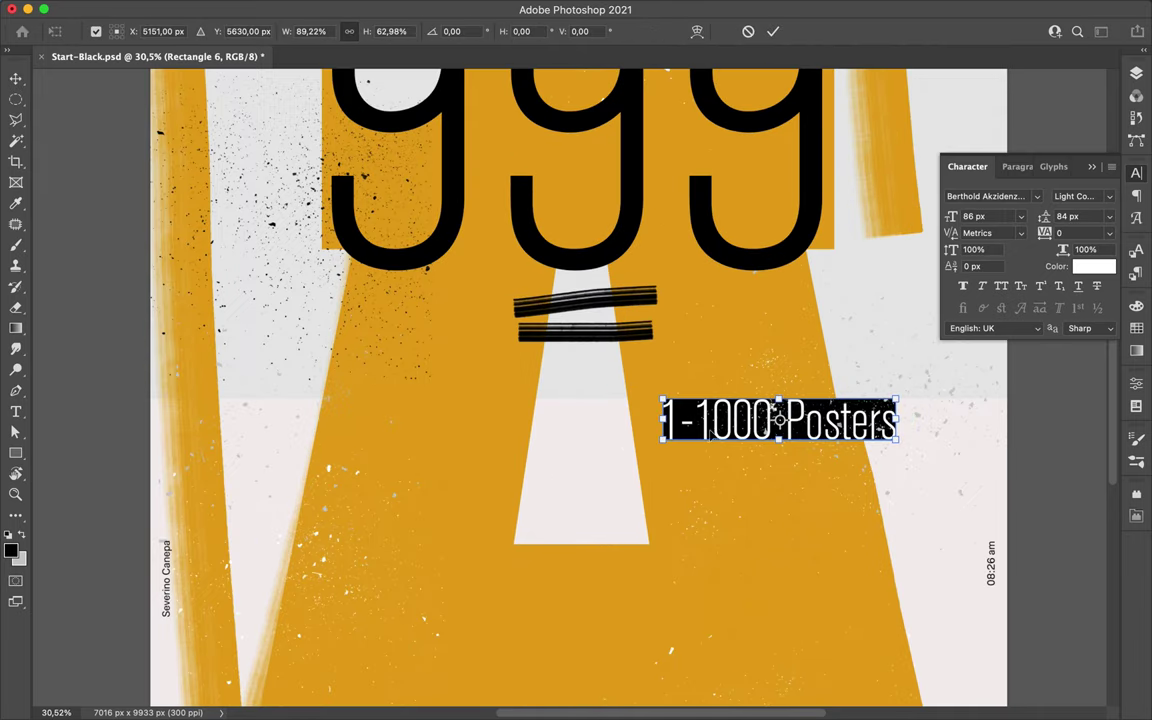
pyautogui.press('Return')
# Step: Duplicate the label one line lower and retype it as 'Is it the END?'
pyautogui.press('v')
pyautogui.moveTo(780, 420); pyautogui.dragTo(780, 470)
pyautogui.doubleClick(707, 468)
pyautogui.write('Is it the END')
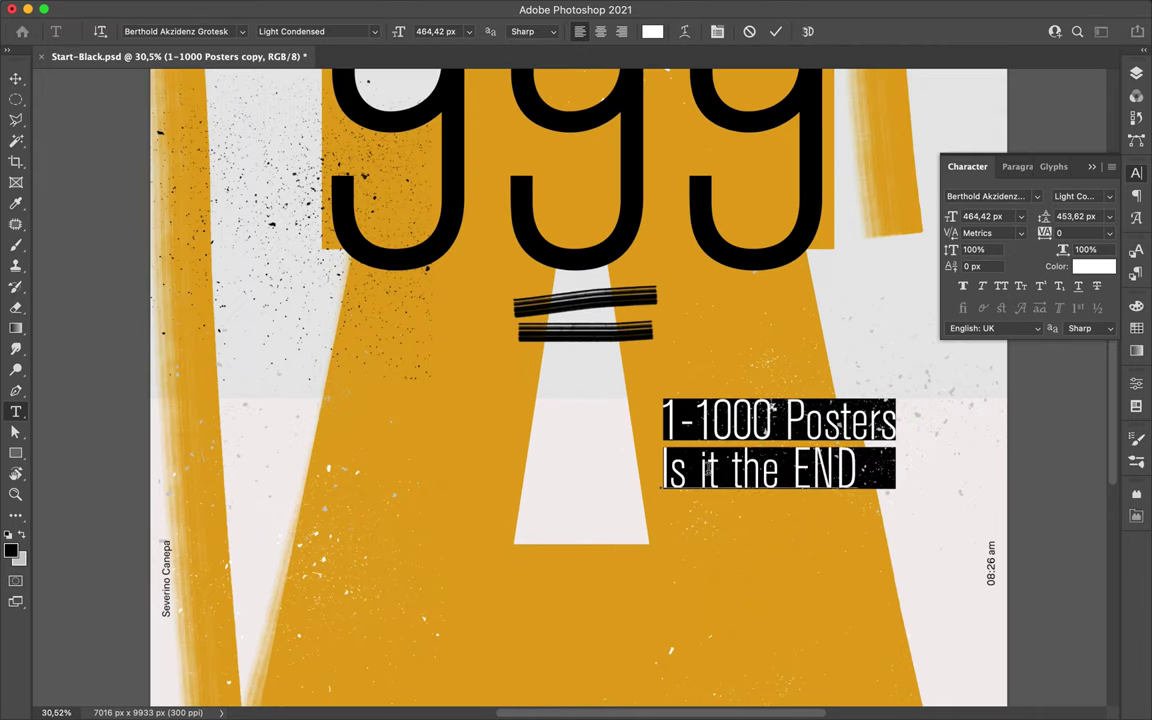
pyautogui.write('?')
pyautogui.hotkey('ctrl', 'Return')
# Step: Duplicate the second label into a third row reading 'Of an ERA'
pyautogui.press('v')
pyautogui.moveTo(780, 470)
pyautogui.mouseDown()
pyautogui.moveTo(780, 520)
pyautogui.moveTo(491, 480)
pyautogui.mouseUp()
pyautogui.doubleClick(825, 520)
pyautogui.write('Of an ERA')
pyautogui.hotkey('ctrl', 'Return')
# Step: Open the glyphs for the 'Of an ERA' text, group the three labels, and move them under the 999
pyautogui.click(485, 467)
pyautogui.hotkey('ctrl', 'a')
pyautogui.click(1053, 166)
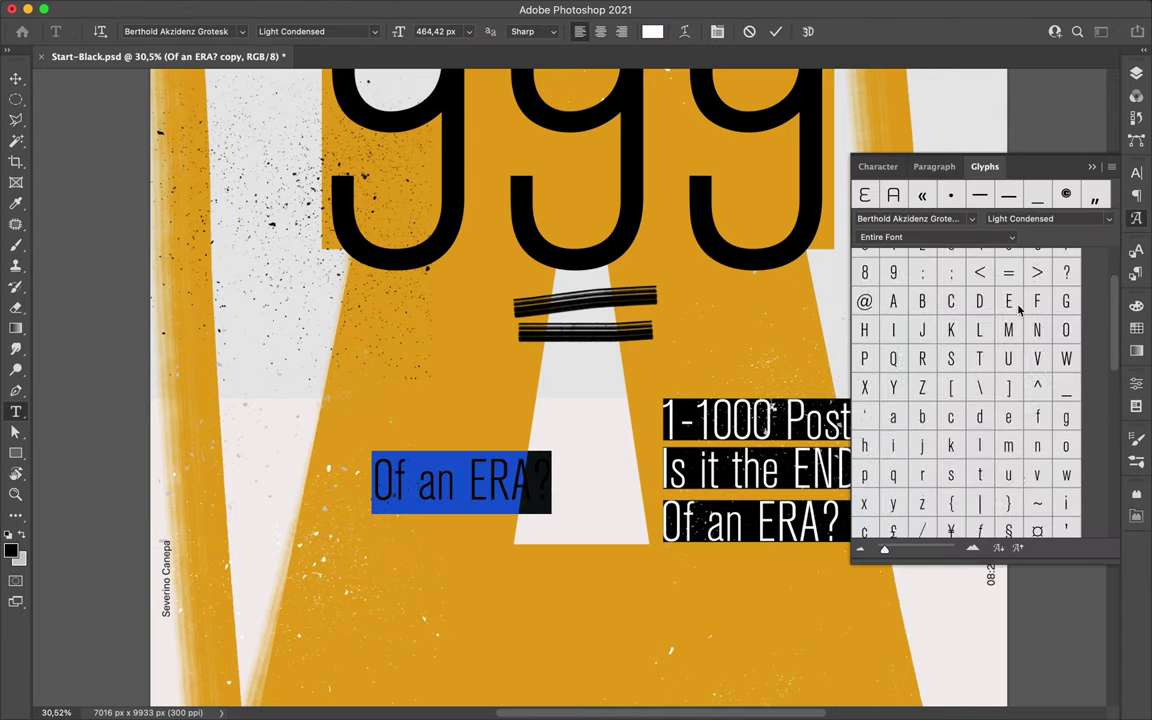
pyautogui.press('Escape')
pyautogui.hotkey('ctrl', 'z')
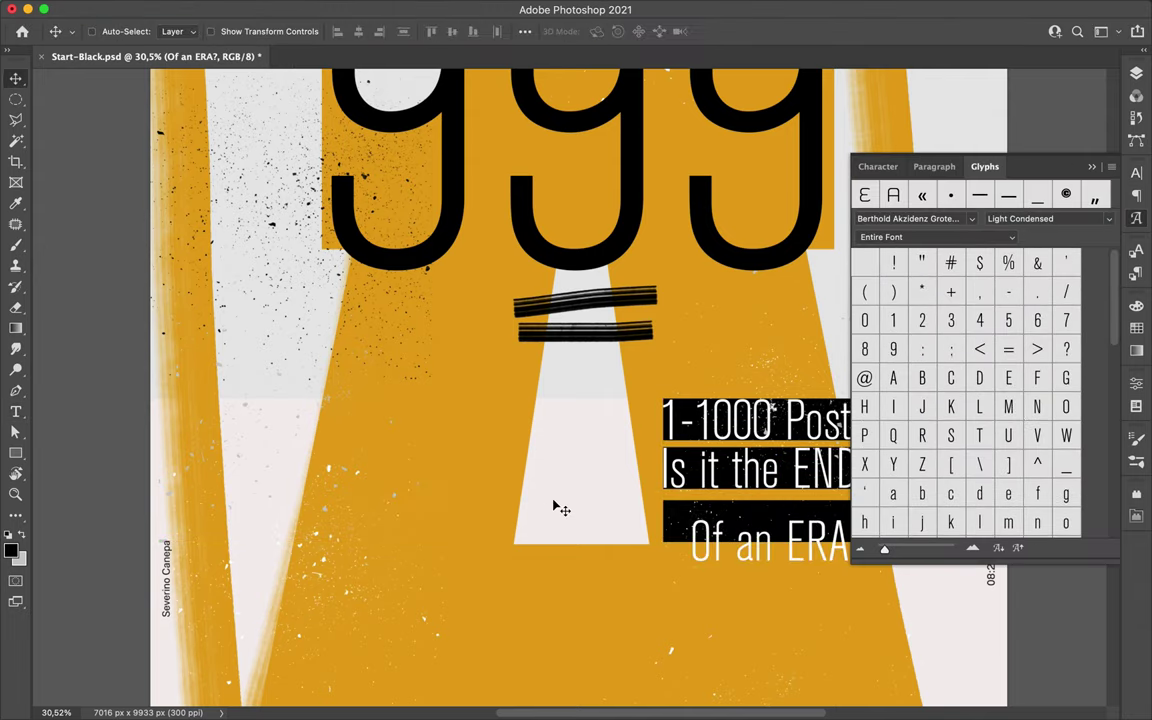
pyautogui.scroll(-3, 455, 457)
pyautogui.press('F7')
pyautogui.moveTo(640, 440); pyautogui.dragTo(692, 455)
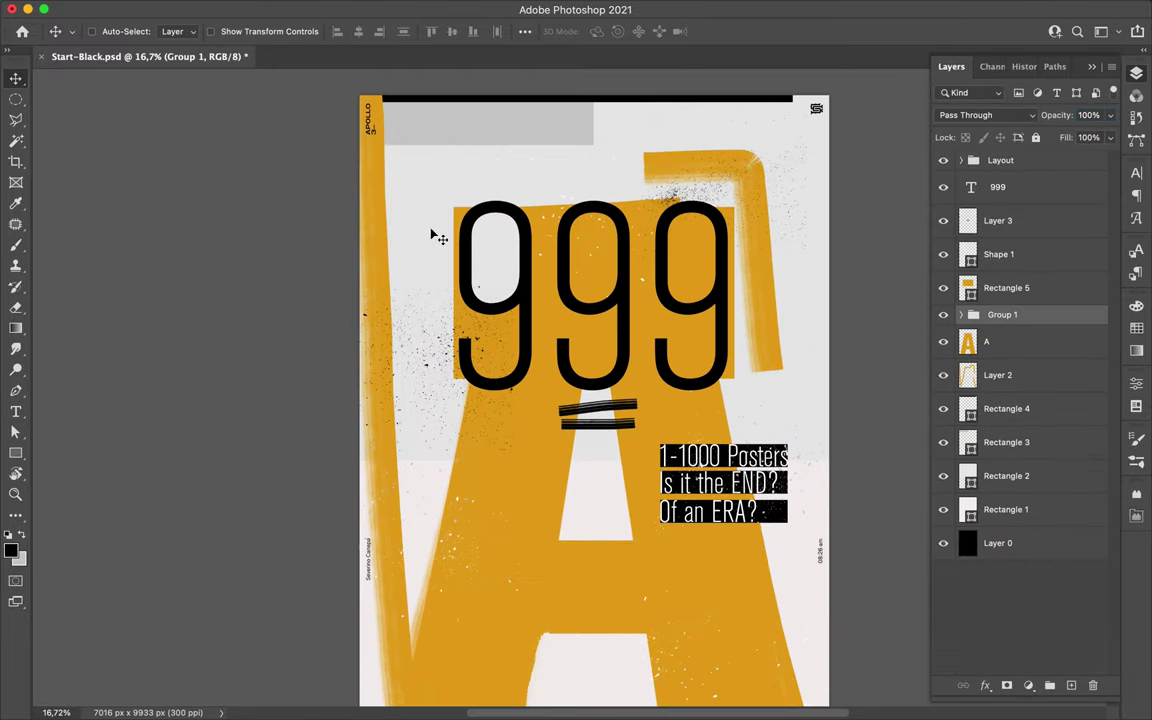
# Step: Add a new empty layer for doodles and pick a fine inking brush
pyautogui.hotkey('ctrl', 'shift', 'alt', 'n')
pyautogui.press('b')
pyautogui.click(100, 31)
pyautogui.press('Escape')
pyautogui.scroll(3, 467, 112)
pyautogui.click(100, 31)
pyautogui.press('Escape')
# Step: Draw an arrow at the first 9 and a tick beside the last 9; move the layer below 999
pyautogui.moveTo(422, 255); pyautogui.dragTo(462, 282)
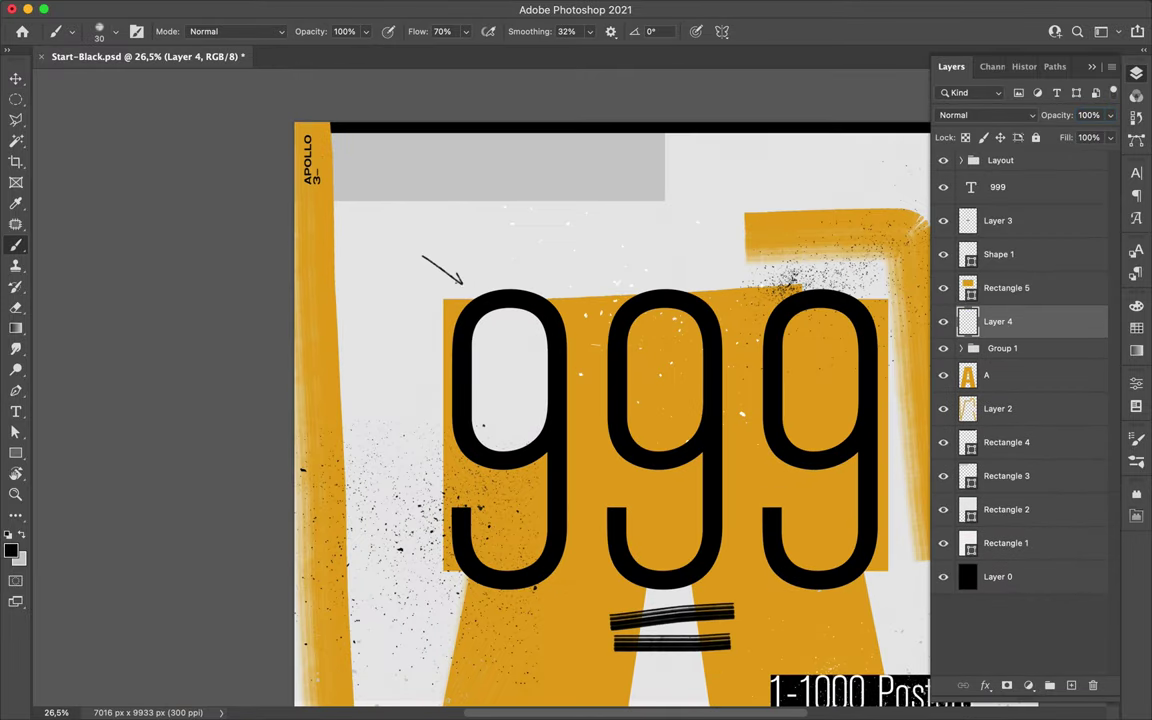
pyautogui.scroll(-5, 600, 400)
pyautogui.hscroll(5, 600, 400)
pyautogui.moveTo(700, 455); pyautogui.dragTo(720, 473)
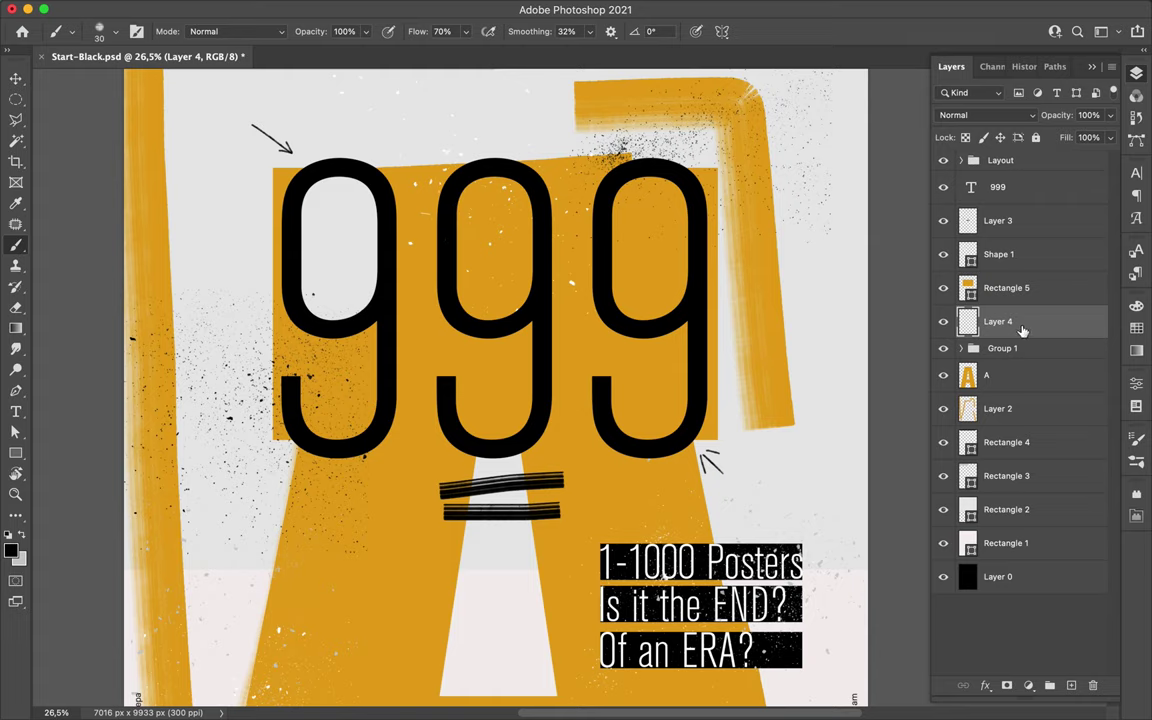
pyautogui.moveTo(1022, 334); pyautogui.dragTo(1000, 207)
# Step: Hatch diagonal lines inside the middle 9, undoing and restoring a stroke
pyautogui.moveTo(460, 232); pyautogui.dragTo(510, 180)
pyautogui.scroll(5, 578, 170)
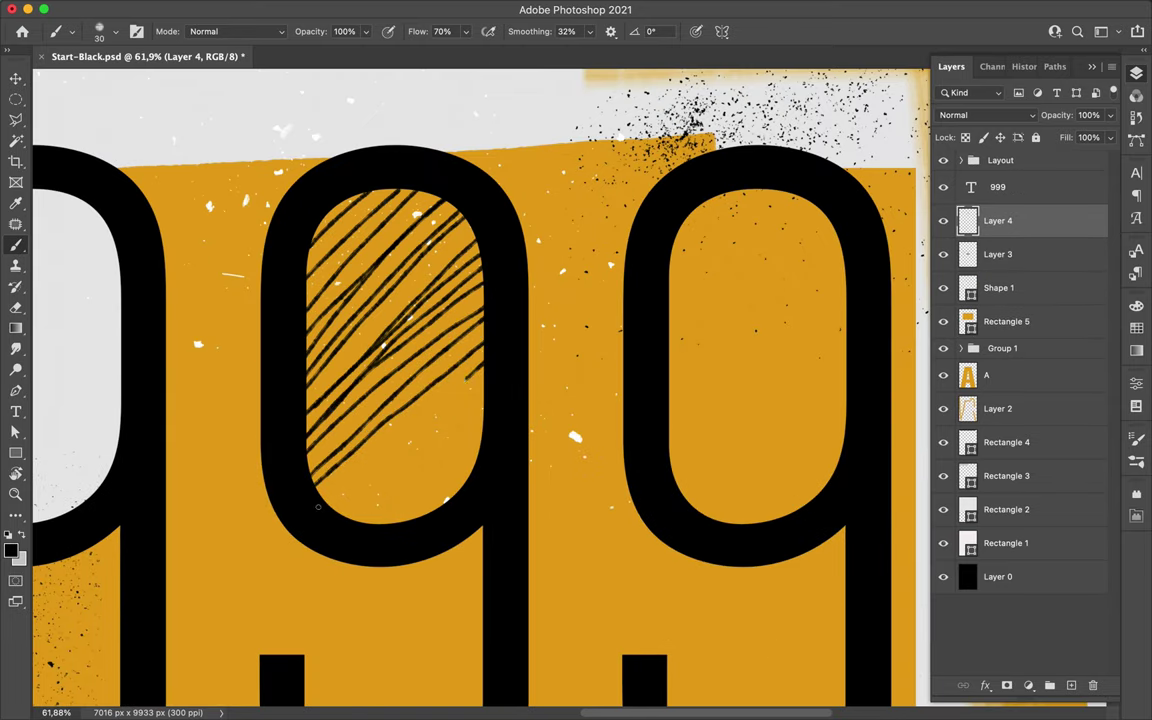
pyautogui.scroll(-3, 480, 380)
pyautogui.scroll(2, 480, 380)
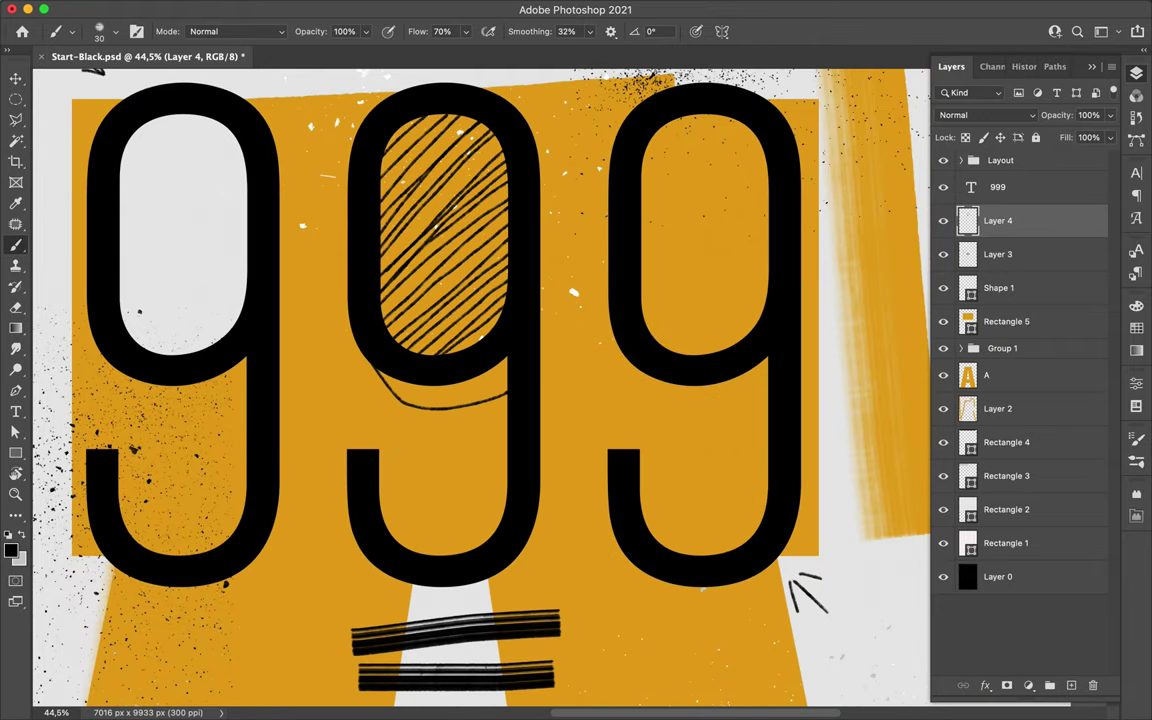
pyautogui.moveTo(403, 490); pyautogui.dragTo(445, 555)
pyautogui.scroll(-3, 480, 380)
pyautogui.hotkey('ctrl', 'z')
pyautogui.hotkey('ctrl', 'z')
pyautogui.hotkey('ctrl', 'shift', 'z')
pyautogui.scroll(5, 480, 380)
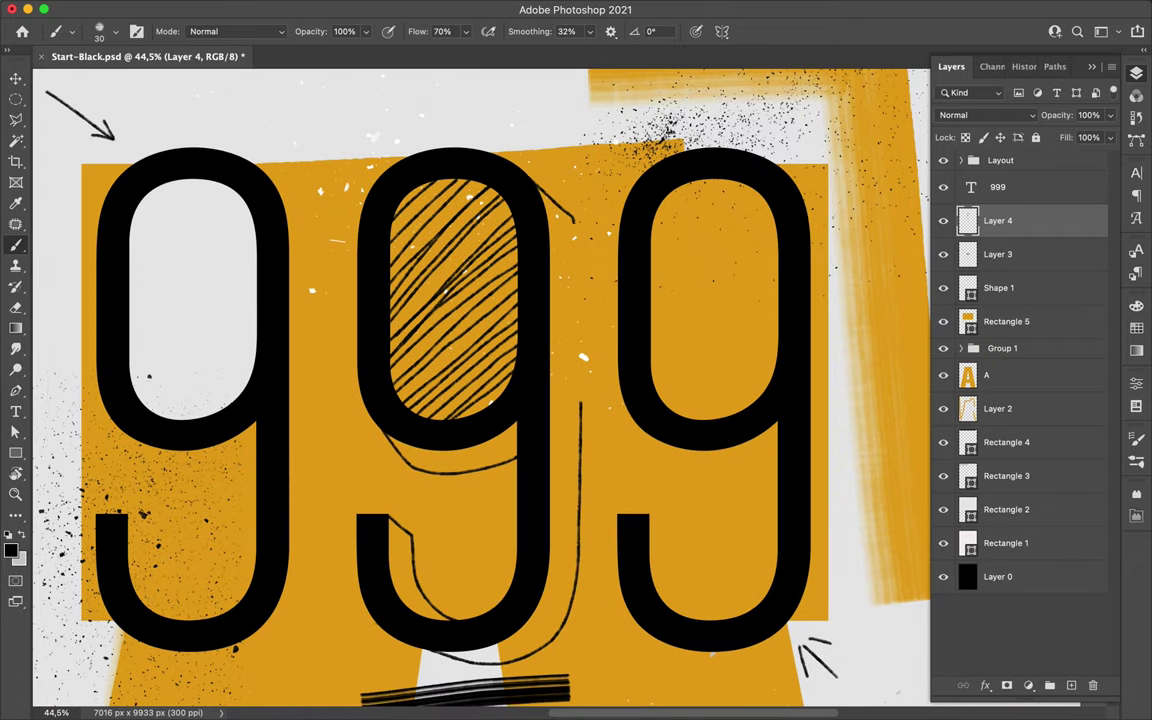
pyautogui.scroll(-2, 557, 365)
# Step: With a full-flow inking brush, outline an inner shape inside the right 9
pyautogui.click(99, 31)
pyautogui.click(110, 345)
pyautogui.moveTo(660, 255); pyautogui.dragTo(660, 340)
pyautogui.scroll(-4, 480, 380)
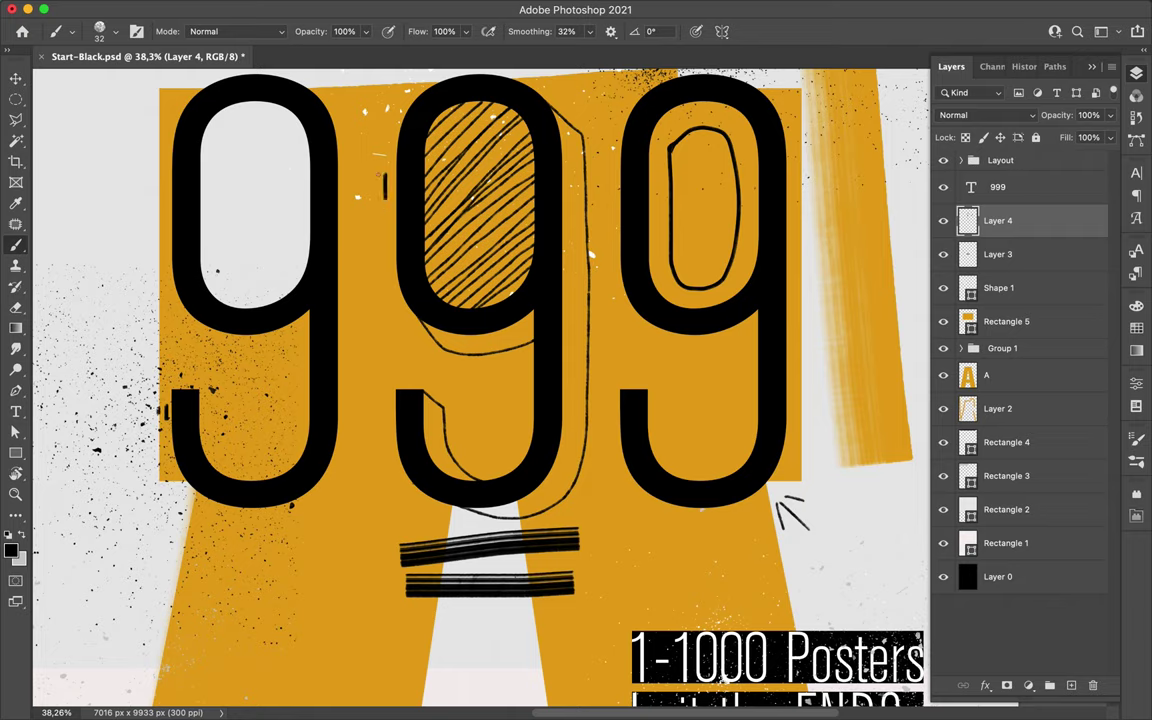
pyautogui.scroll(-1, 540, 360)
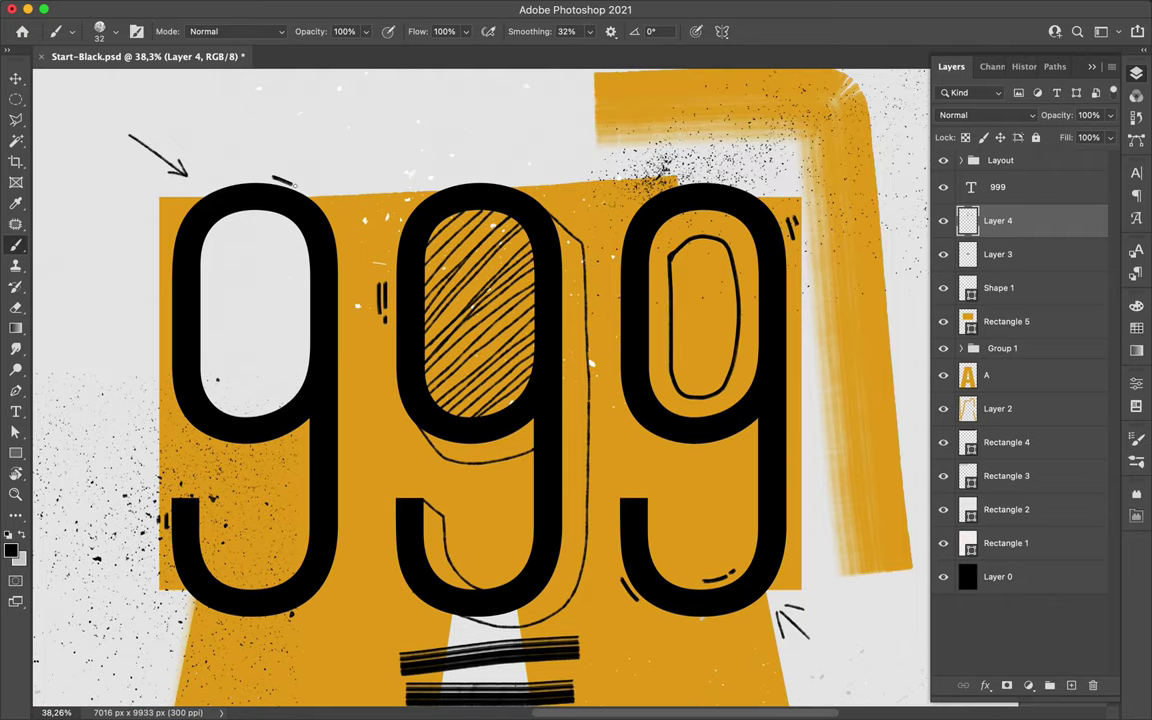
pyautogui.scroll(-4, 540, 360)
pyautogui.scroll(-3, 540, 360)
pyautogui.scroll(2, 540, 360)
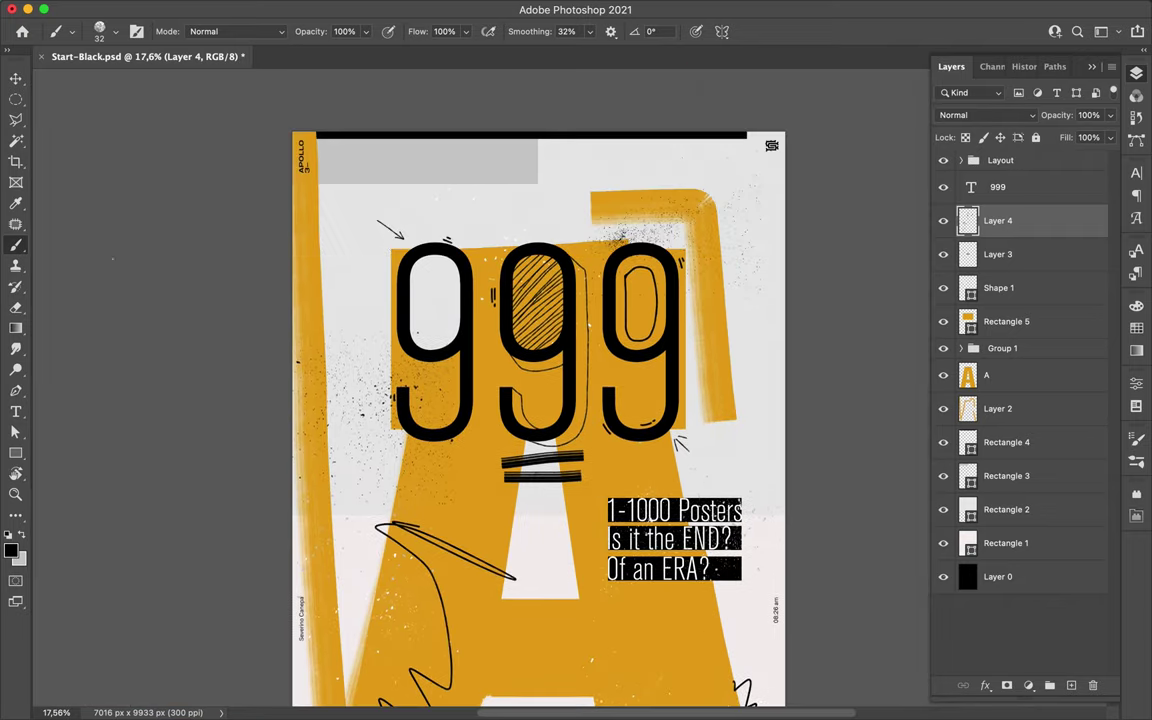
pyautogui.scroll(-2, 130, 300)
pyautogui.click(130, 295)
# Step: Select the Rectangle 2 layer and add a new layer above it
pyautogui.press('Return')
pyautogui.click(1136, 73)
pyautogui.click(1006, 543)
pyautogui.click(1071, 685)
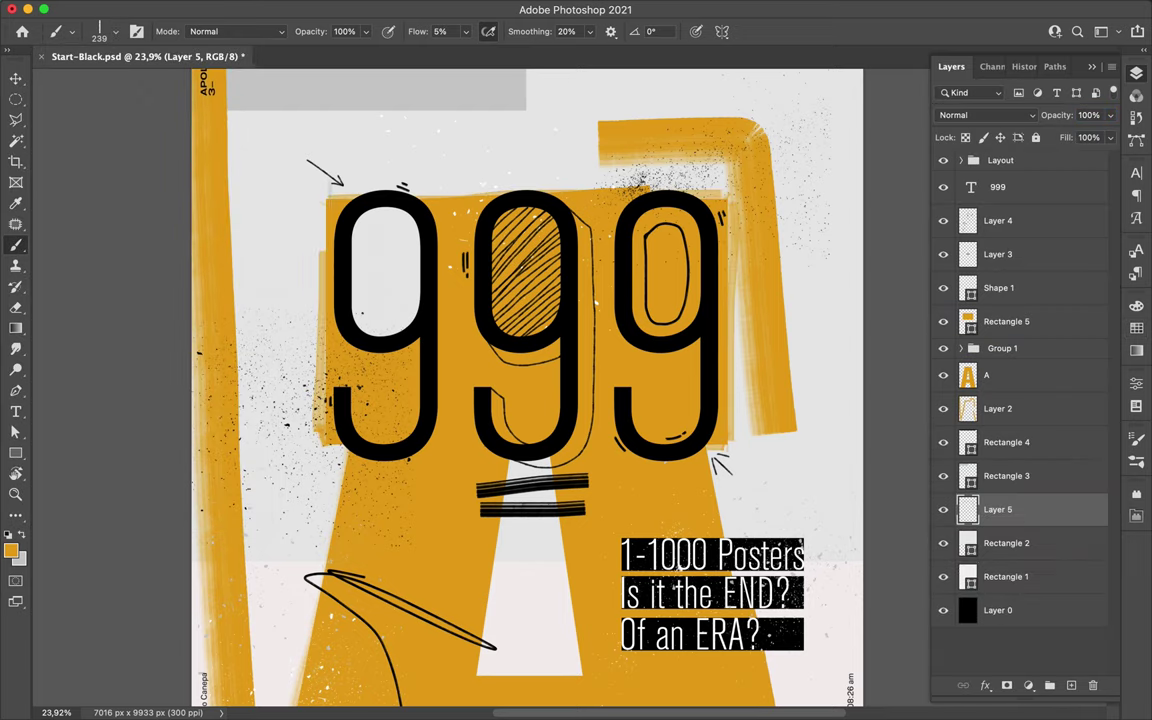
# Step: Try textured and 70% flow brushes, then paint white strokes on the middle 9 on a new layer
pyautogui.scroll(-5, 598, 465)
pyautogui.click(107, 36)
pyautogui.doubleClick(130, 300)
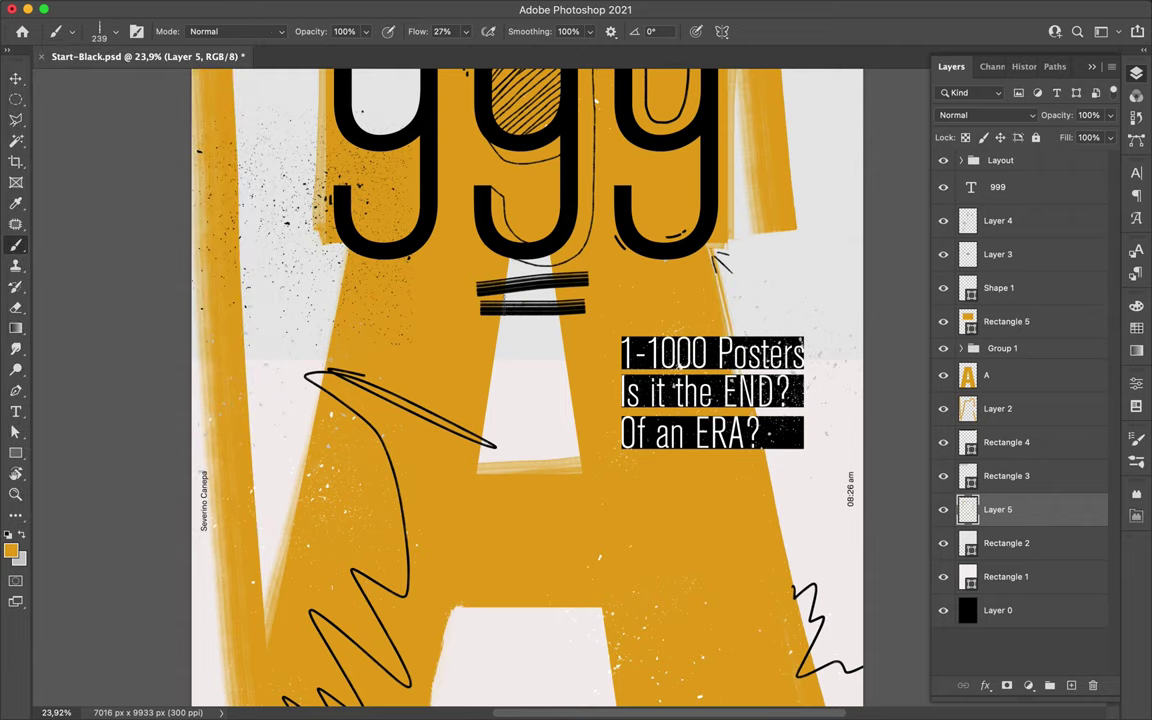
pyautogui.click(105, 32)
pyautogui.doubleClick(120, 350)
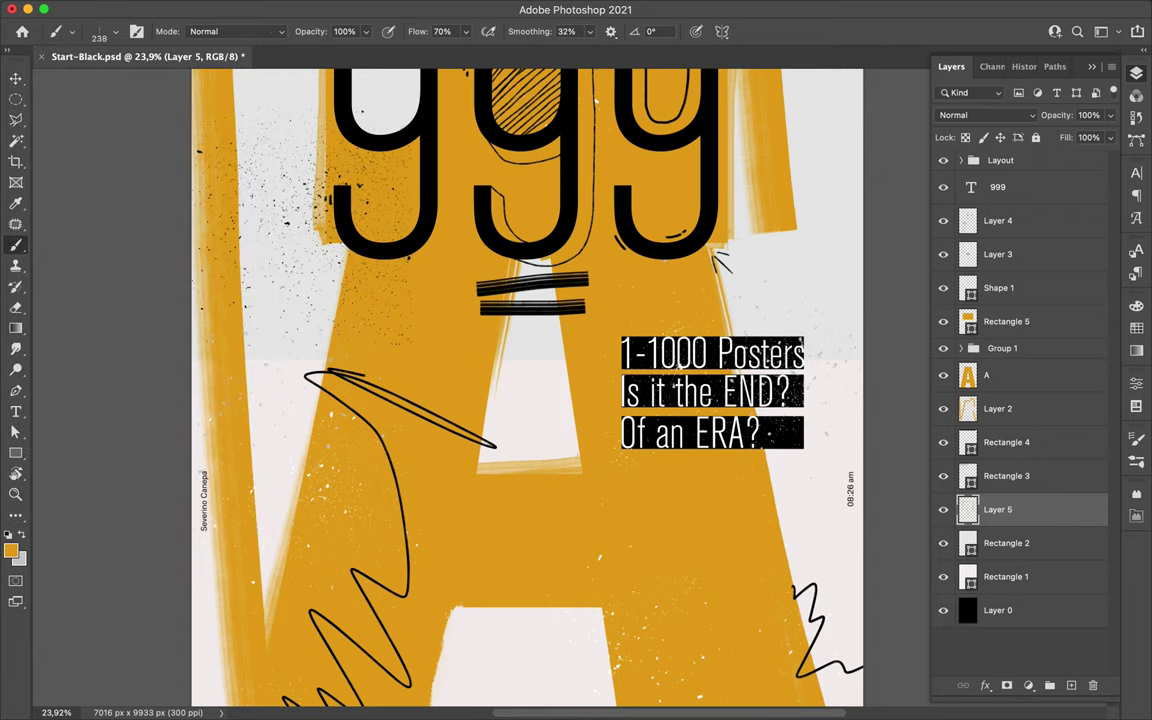
pyautogui.click(105, 32)
pyautogui.doubleClick(130, 480)
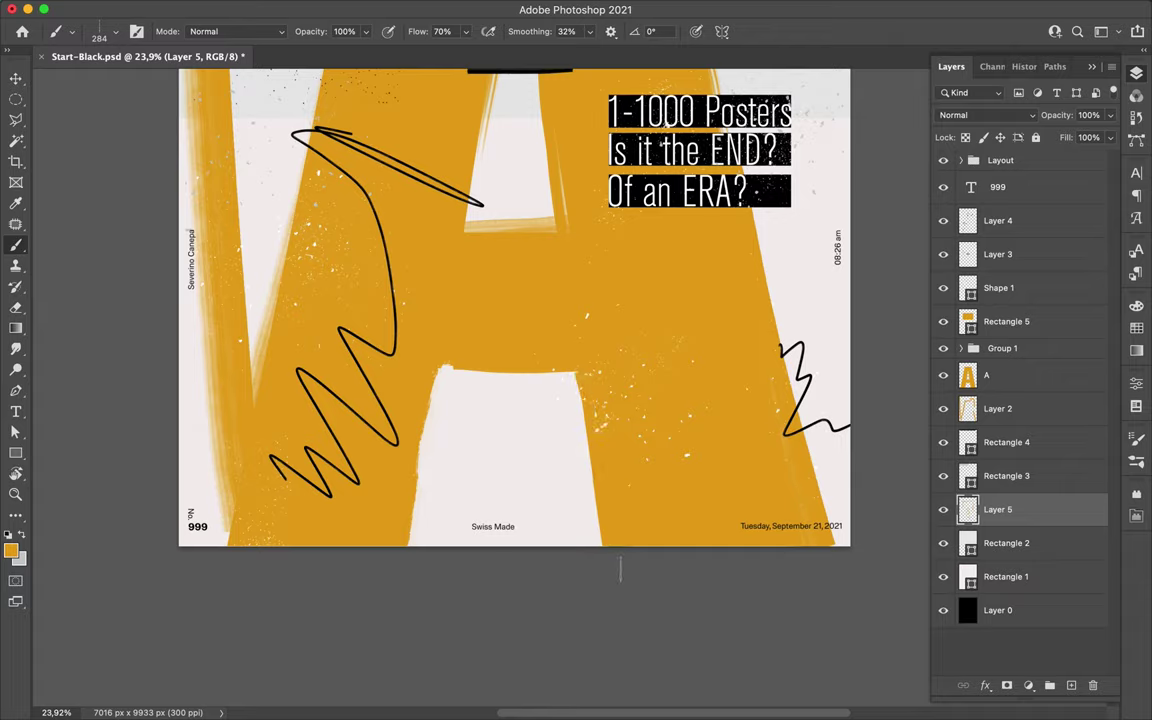
pyautogui.scroll(2, 620, 570)
pyautogui.hotkey('ctrl', 'shift', 'alt', 'n')
pyautogui.moveTo(515, 310)
pyautogui.mouseDown()
pyautogui.moveTo(540, 380)
pyautogui.moveTo(598, 190)
pyautogui.mouseUp()
# Step: Paint white strokes along the third 9 and across the A, fitting the poster in view
pyautogui.moveTo(660, 285); pyautogui.dragTo(632, 330)
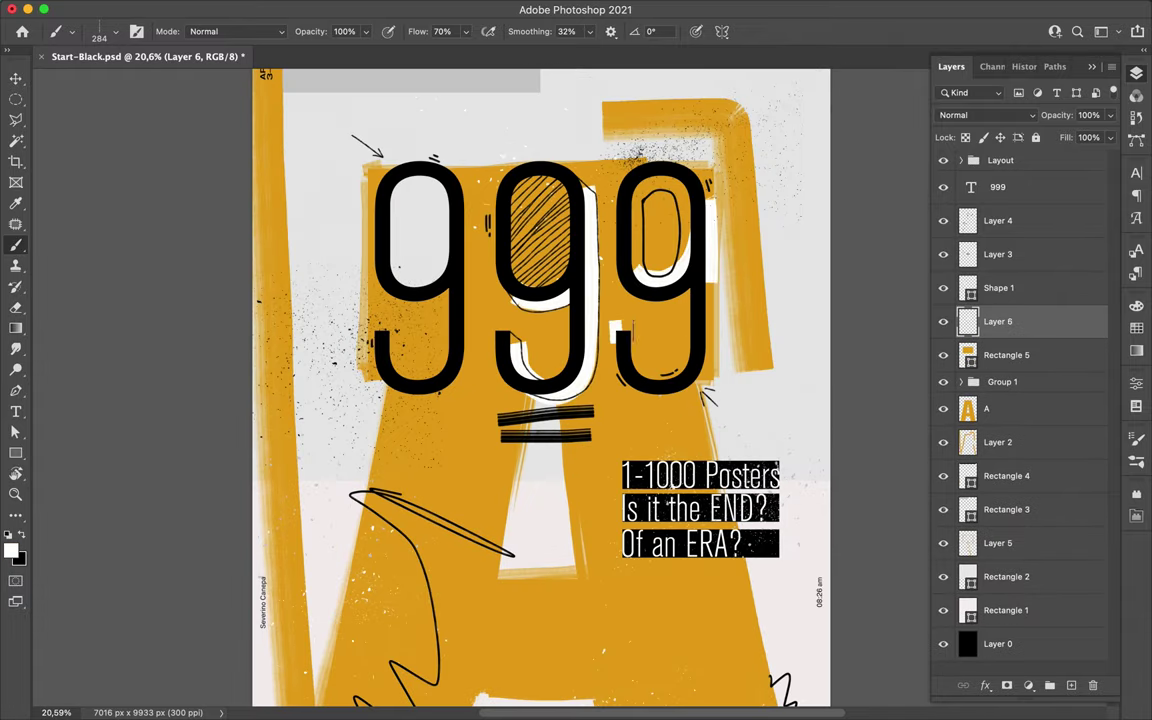
pyautogui.scroll(-3, 540, 400)
pyautogui.moveTo(675, 465); pyautogui.dragTo(806, 425)
pyautogui.hotkey('ctrl', '0')
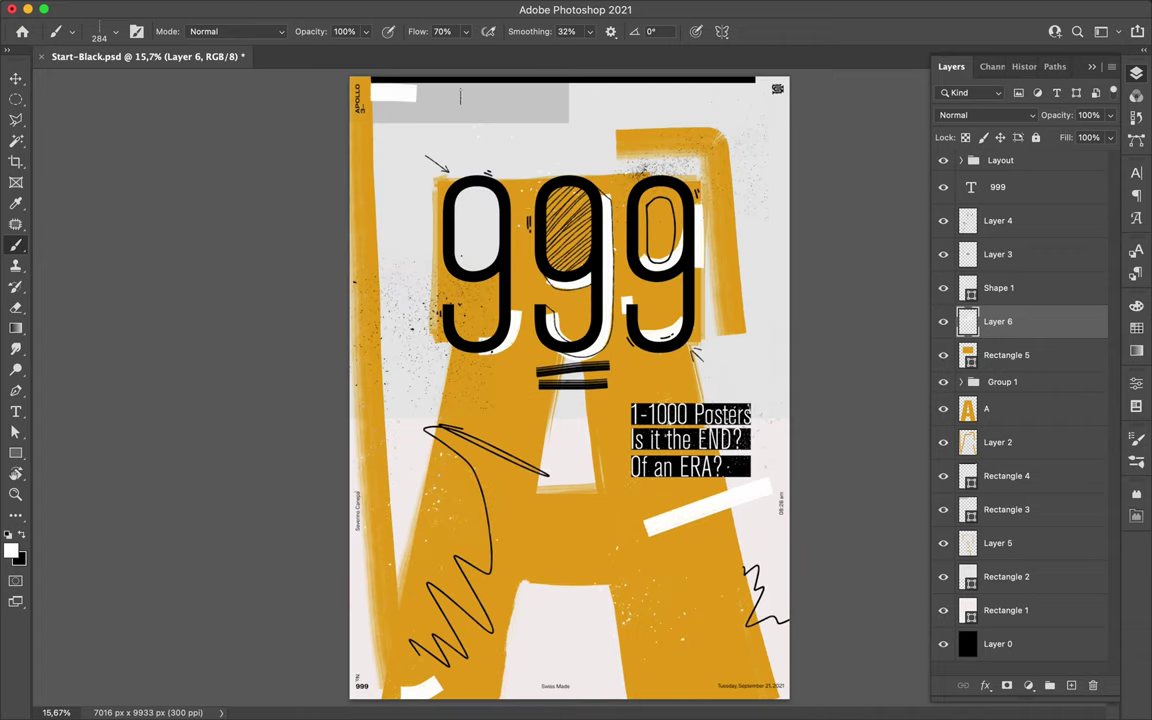
pyautogui.moveTo(497, 487); pyautogui.dragTo(575, 515)
# Step: Switch to a smaller streaky brush and paint a white stroke below the 999
pyautogui.click(71, 31)
pyautogui.click(135, 262)
pyautogui.press('Return')
pyautogui.moveTo(623, 367); pyautogui.dragTo(666, 367)
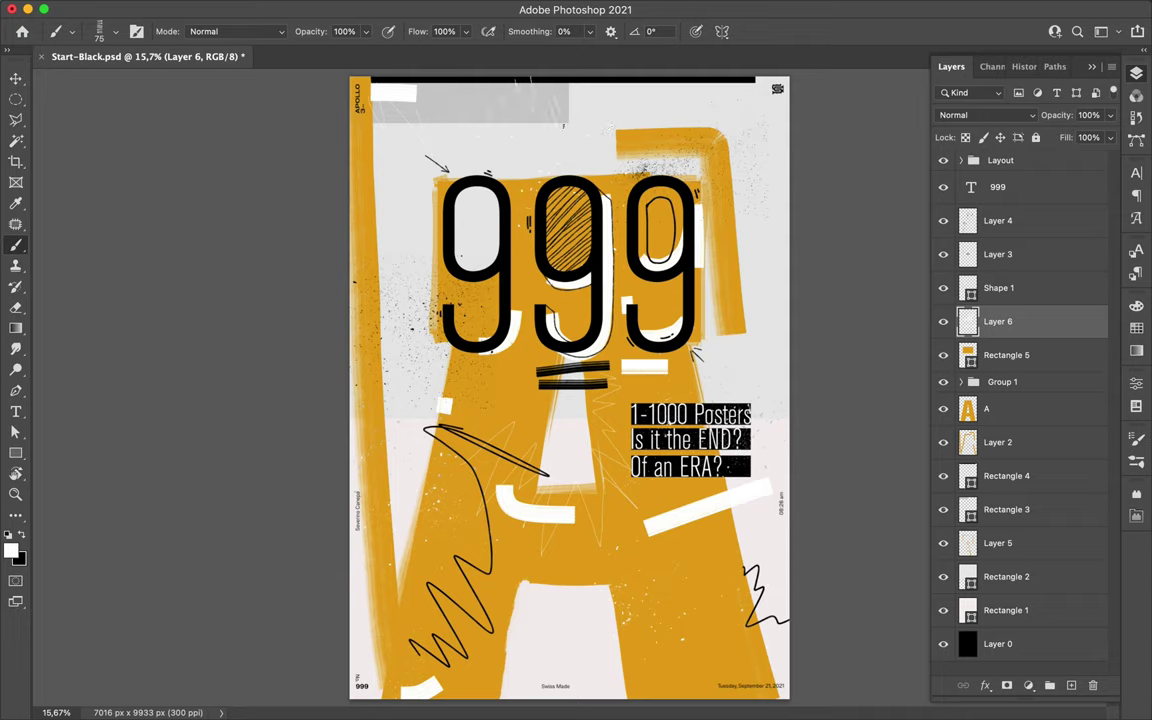
pyautogui.click(71, 31)
pyautogui.scroll(-5, 120, 350)
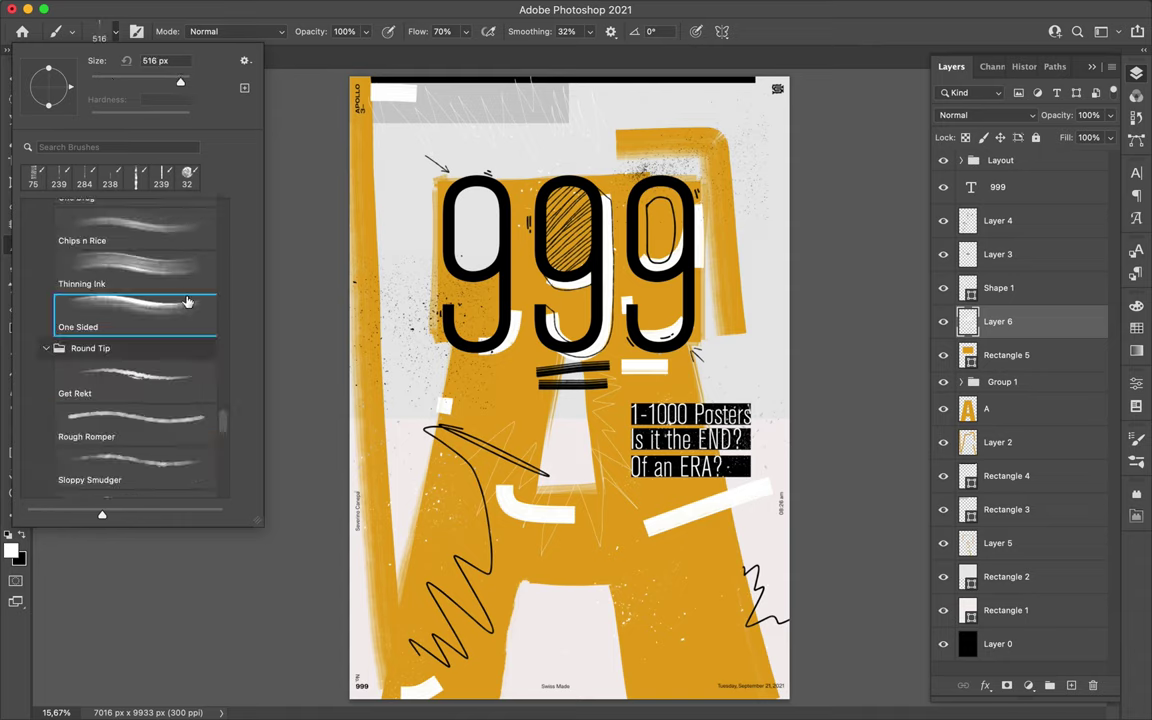
# Step: Paint a black One Sided brush smear on the lower A and offset a copy up-left
pyautogui.doubleClick(128, 265)
pyautogui.moveTo(635, 565); pyautogui.dragTo(715, 552)
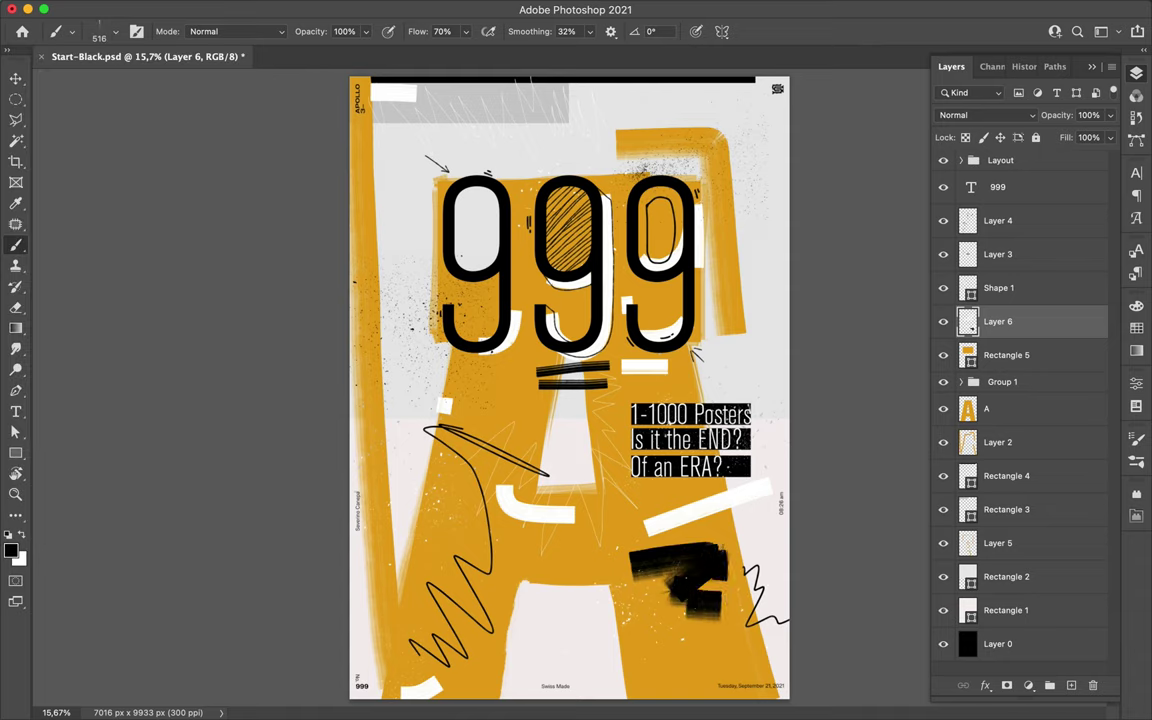
pyautogui.press('m')
pyautogui.press('l')
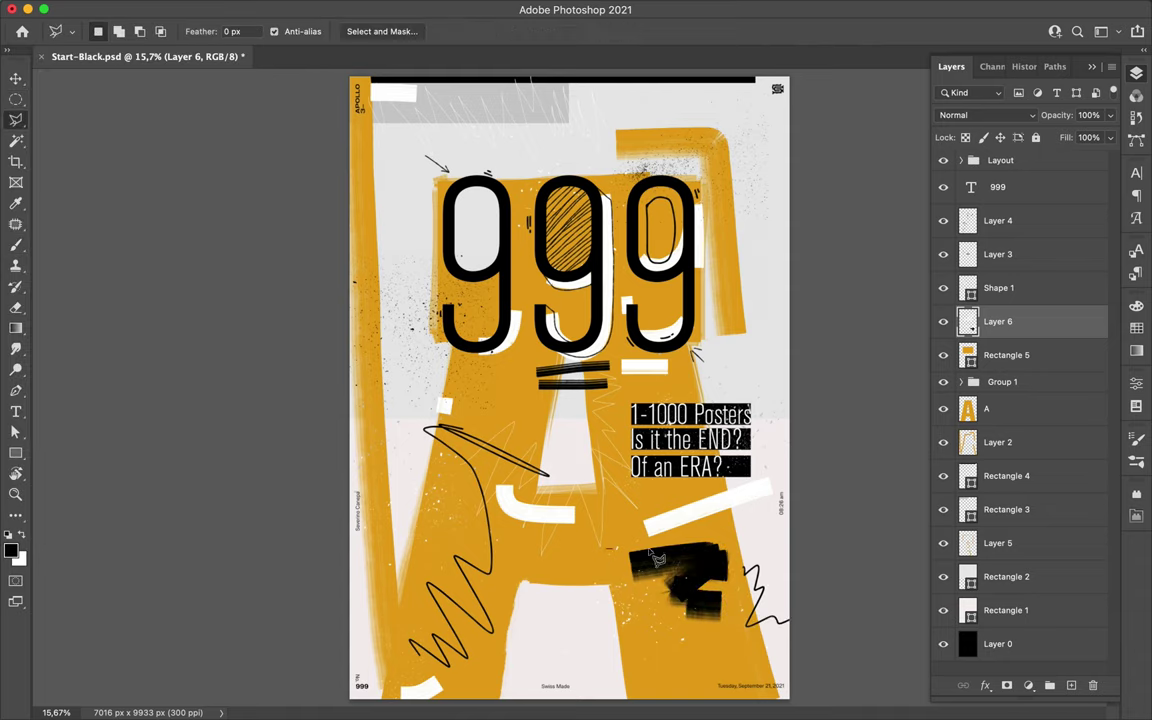
pyautogui.hotkey('ctrl', 'j')
pyautogui.moveTo(625, 575); pyautogui.dragTo(589, 525)
# Step: Save the poster and paint grey strokes below, above the 999, top-right and left of the 9s
pyautogui.hotkey('ctrl', 's')
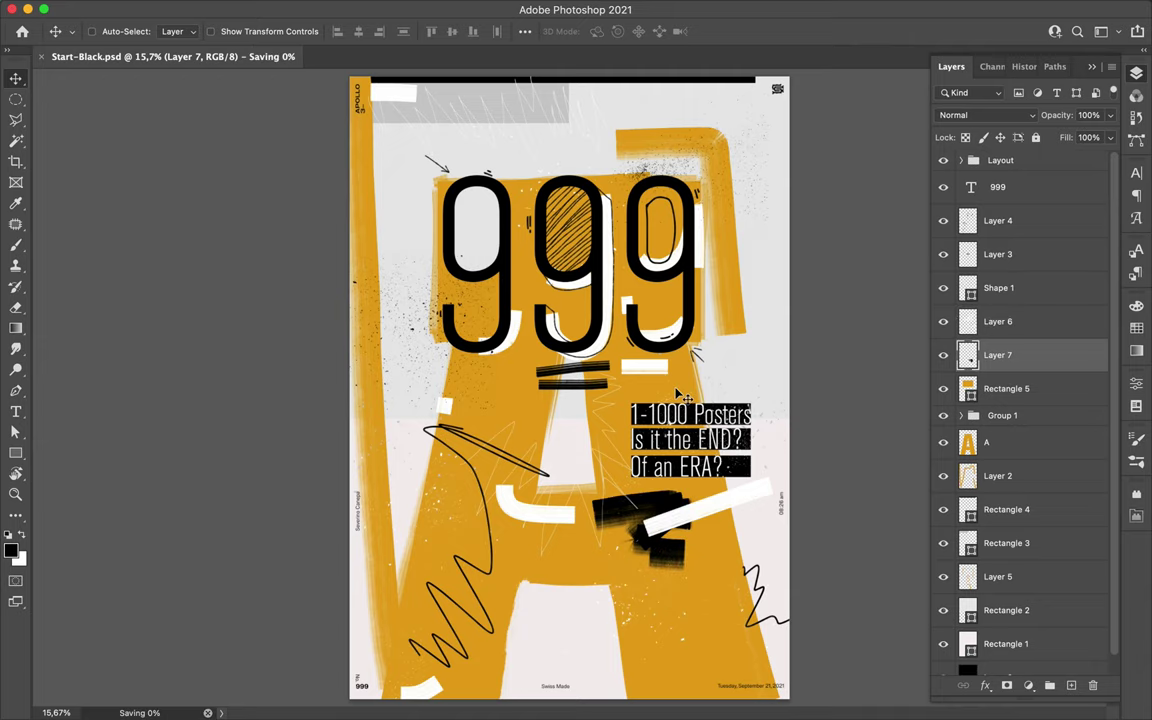
pyautogui.press('b')
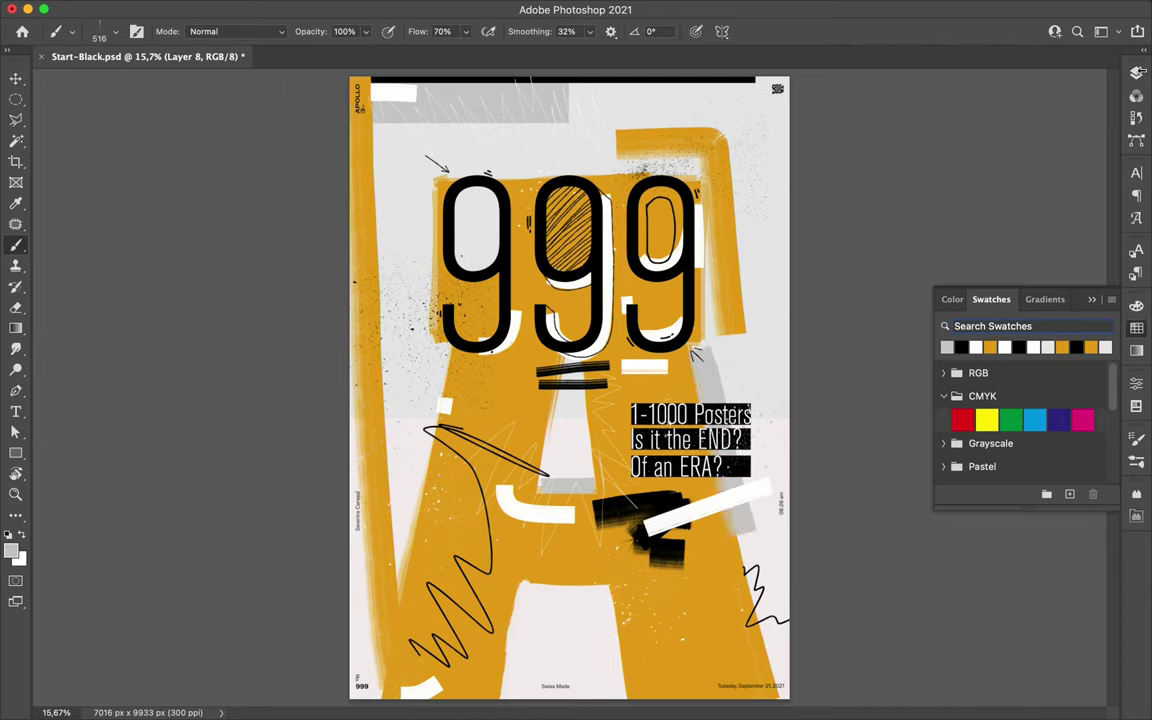
pyautogui.moveTo(530, 592); pyautogui.dragTo(507, 686)
pyautogui.moveTo(440, 170); pyautogui.dragTo(530, 168)
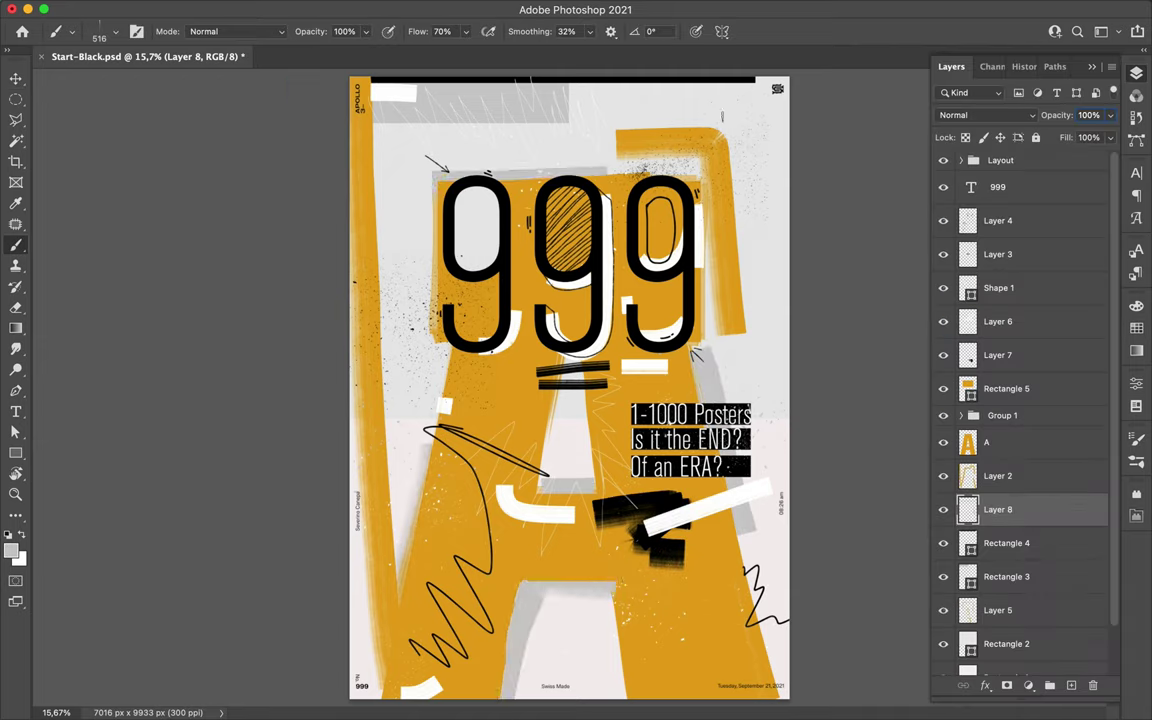
pyautogui.moveTo(760, 115); pyautogui.dragTo(725, 158)
pyautogui.moveTo(425, 220); pyautogui.dragTo(435, 245)
# Step: Add a new layer above the A and move Layer 9 above Rectangle 5
pyautogui.hotkey('ctrl', 'shift', 'alt', 'n')
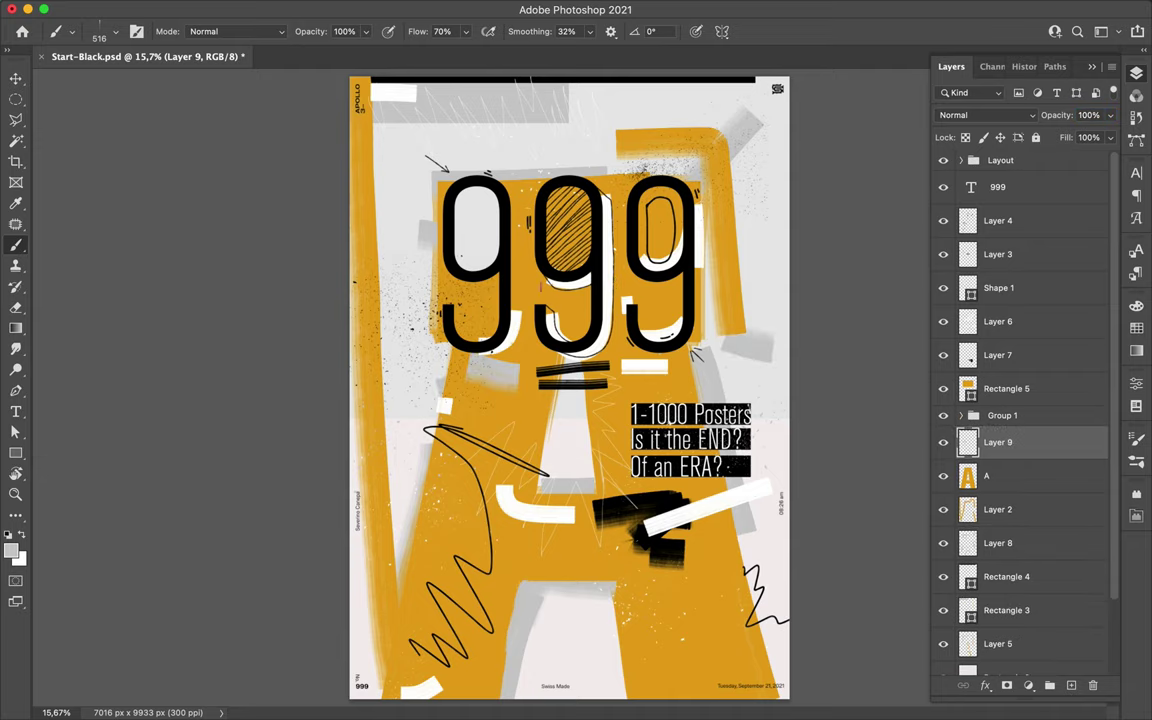
pyautogui.moveTo(995, 442); pyautogui.dragTo(900, 378)
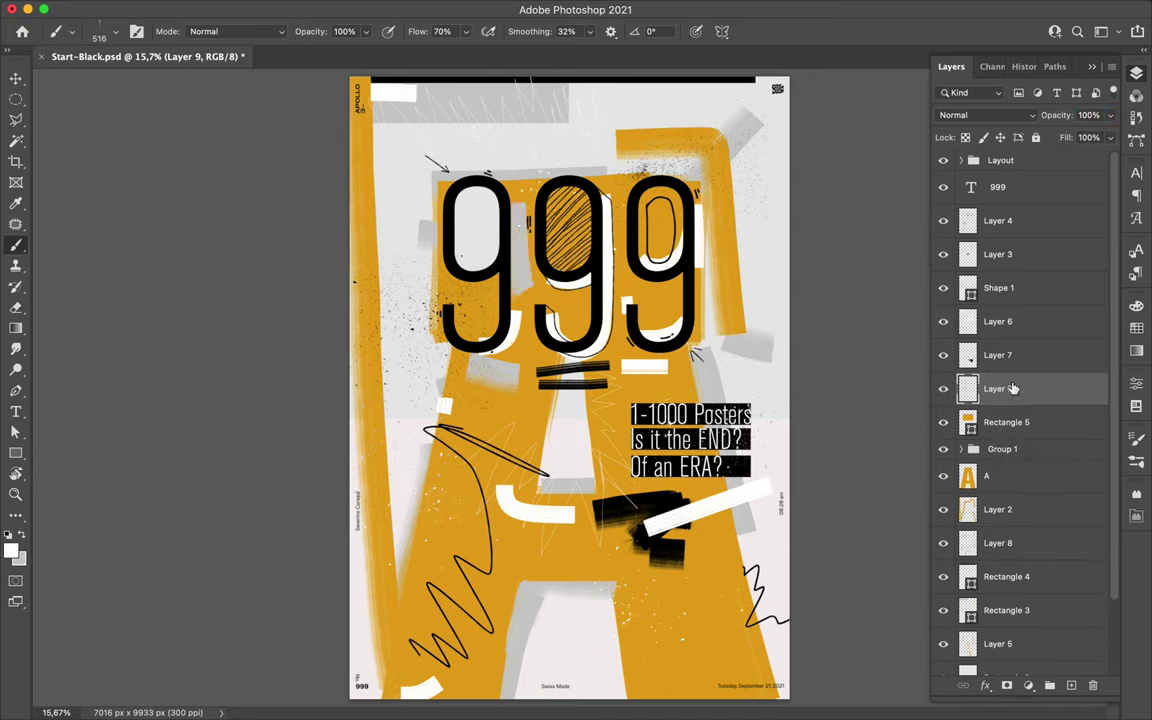
pyautogui.click(1000, 221)
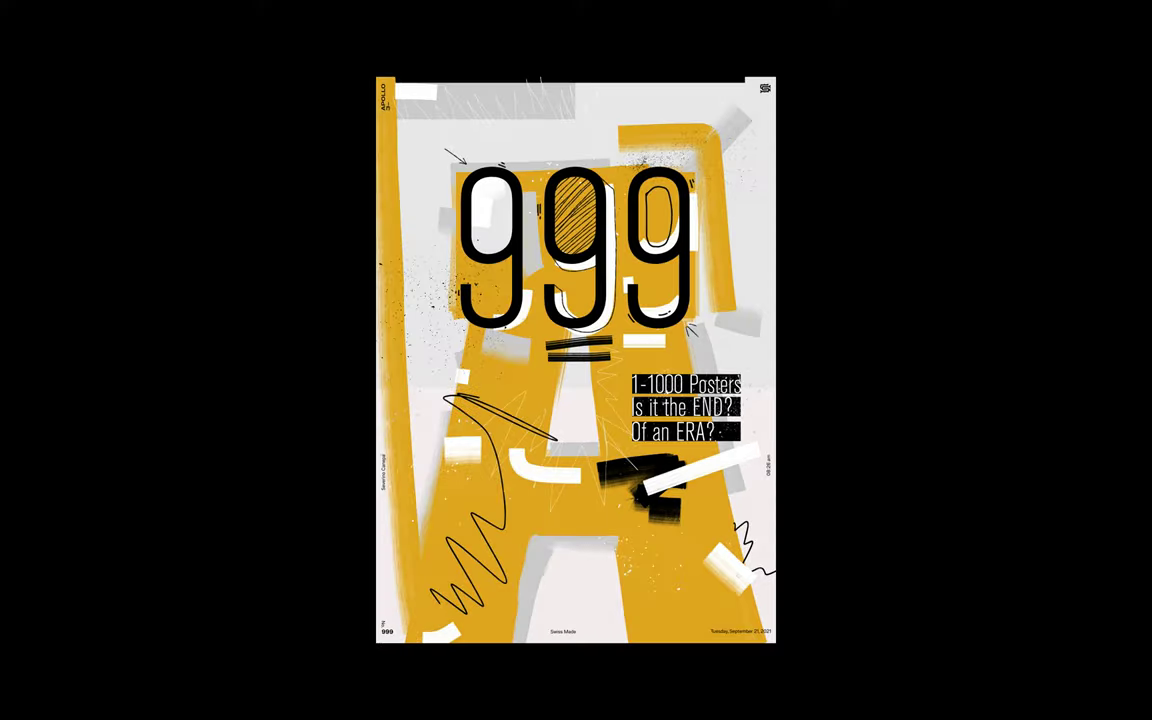